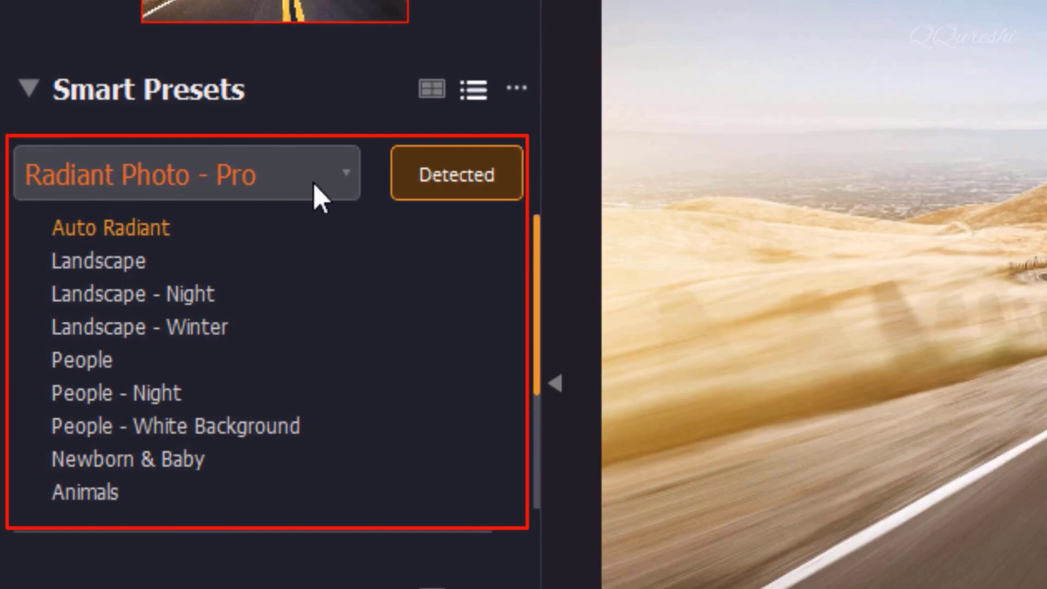
# - Try the People smart preset from the Radiant Photo - Pro set and go back to the automatically detected preset
pyautogui.click(333, 172)
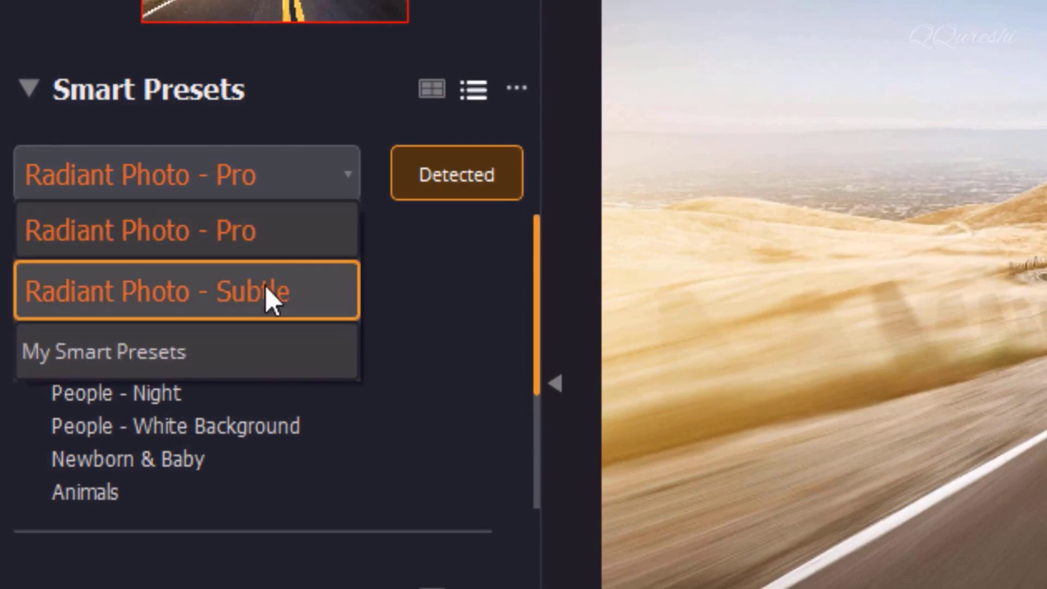
pyautogui.click(287, 234)
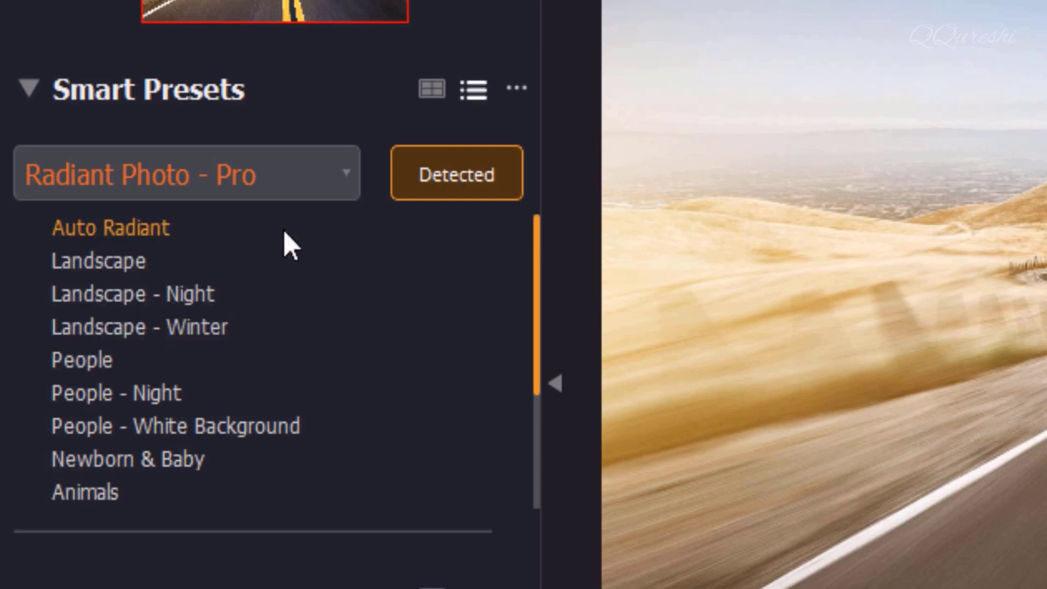
pyautogui.click(96, 367)
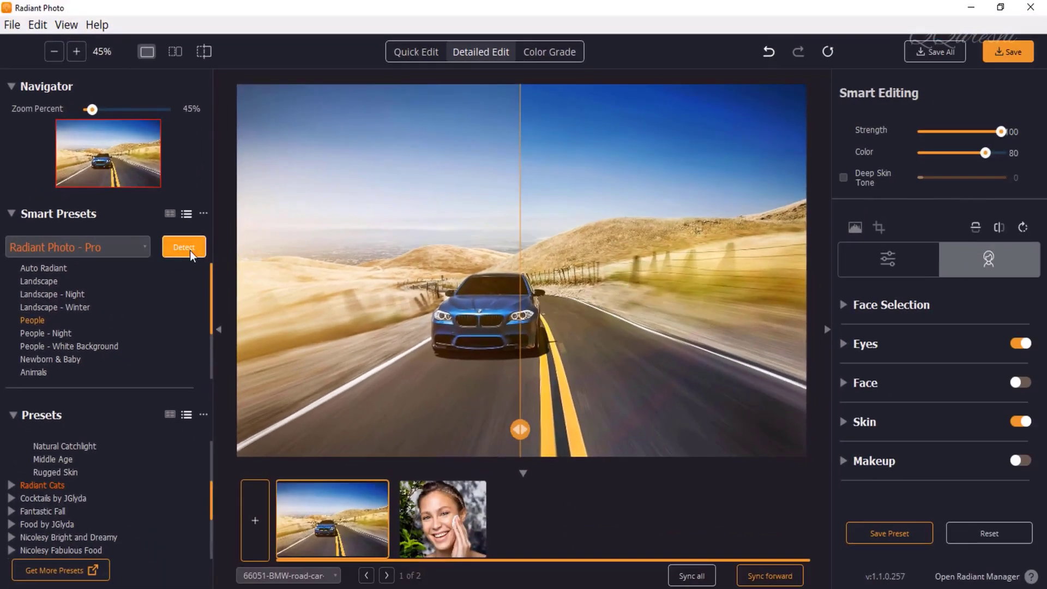
pyautogui.click(189, 250)
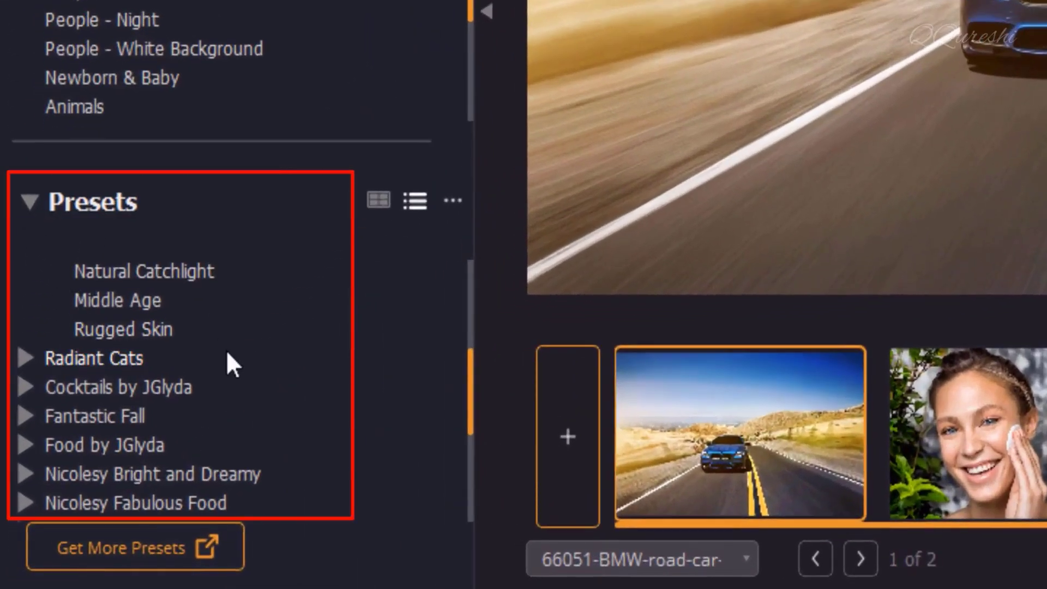
# - Try the Magic Hour and Blue Sky presets from the Radiant Landscape collection on the car photo
pyautogui.scroll(-1, 228, 352)
pyautogui.scroll(4, 187, 341)
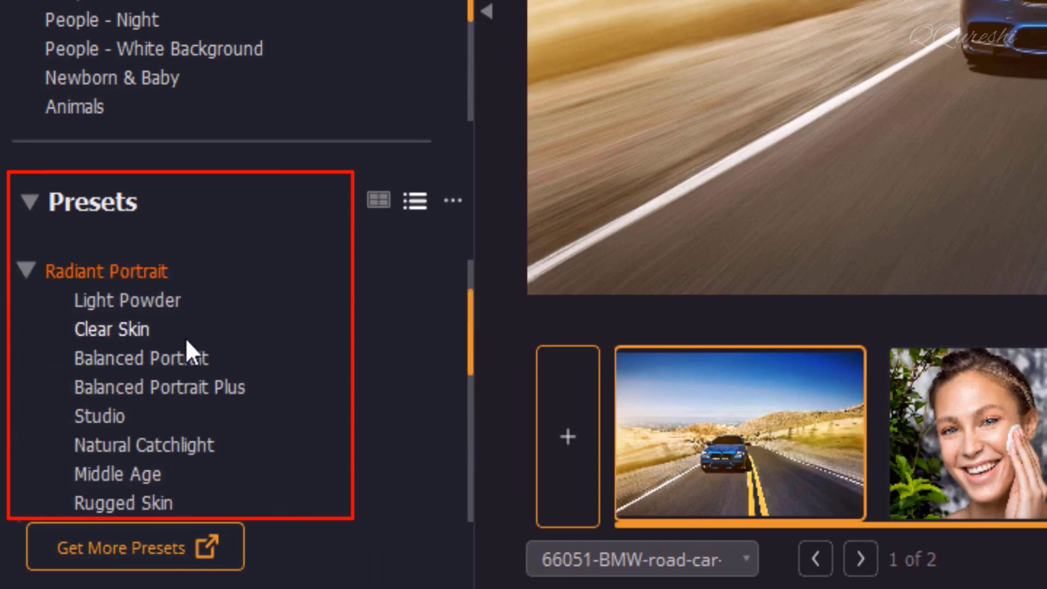
pyautogui.click(23, 355)
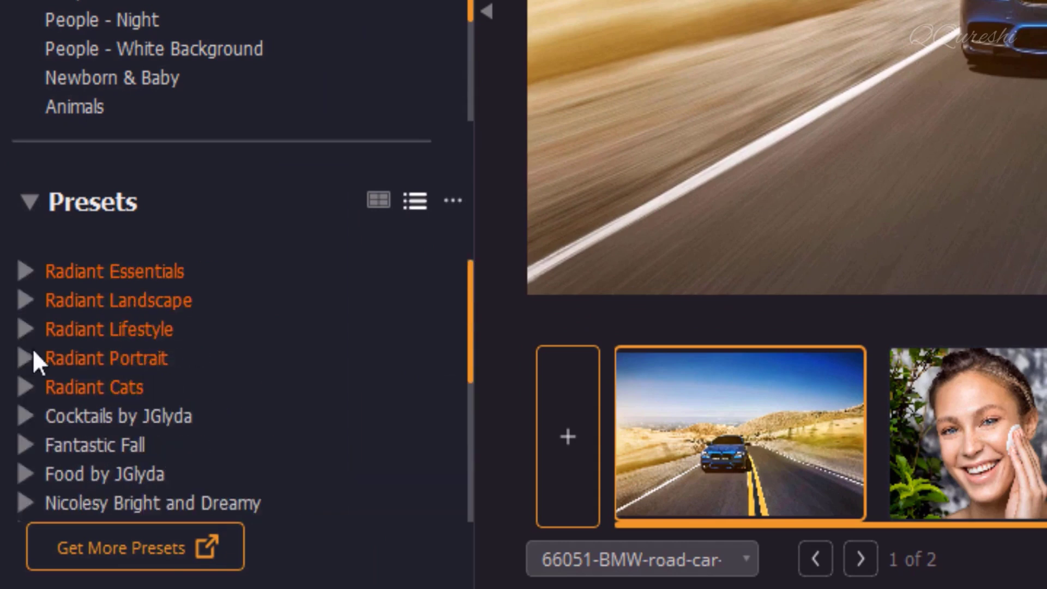
pyautogui.click(21, 296)
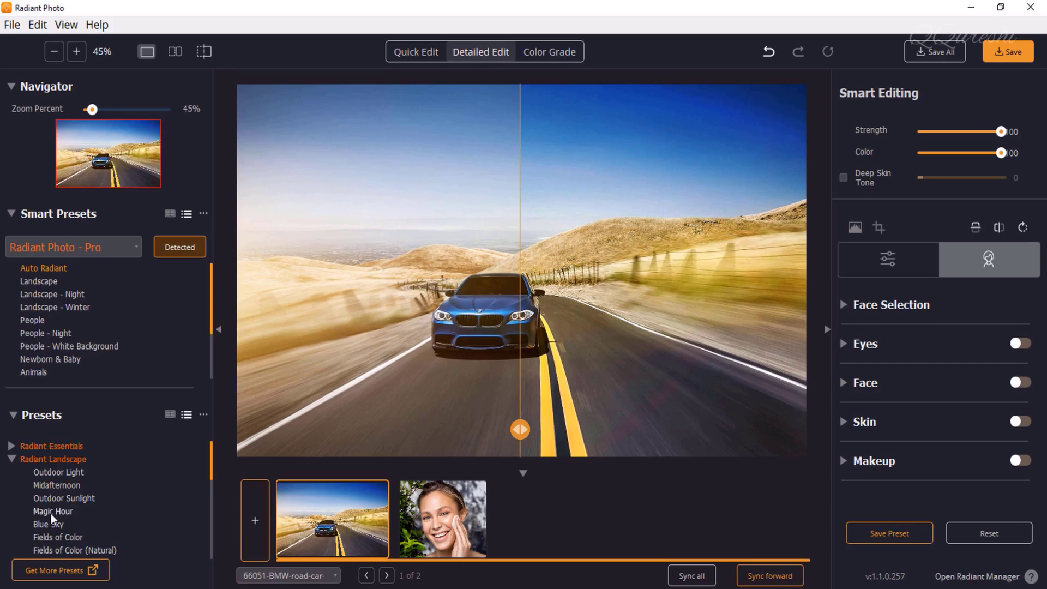
pyautogui.click(51, 511)
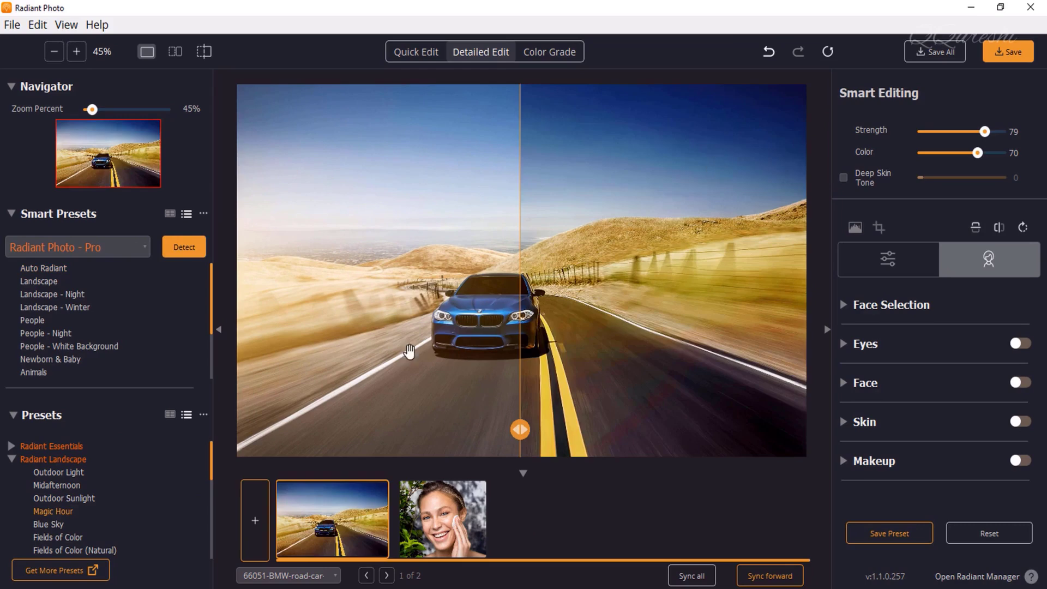
pyautogui.scroll(-1, 160, 480)
pyautogui.click(41, 489)
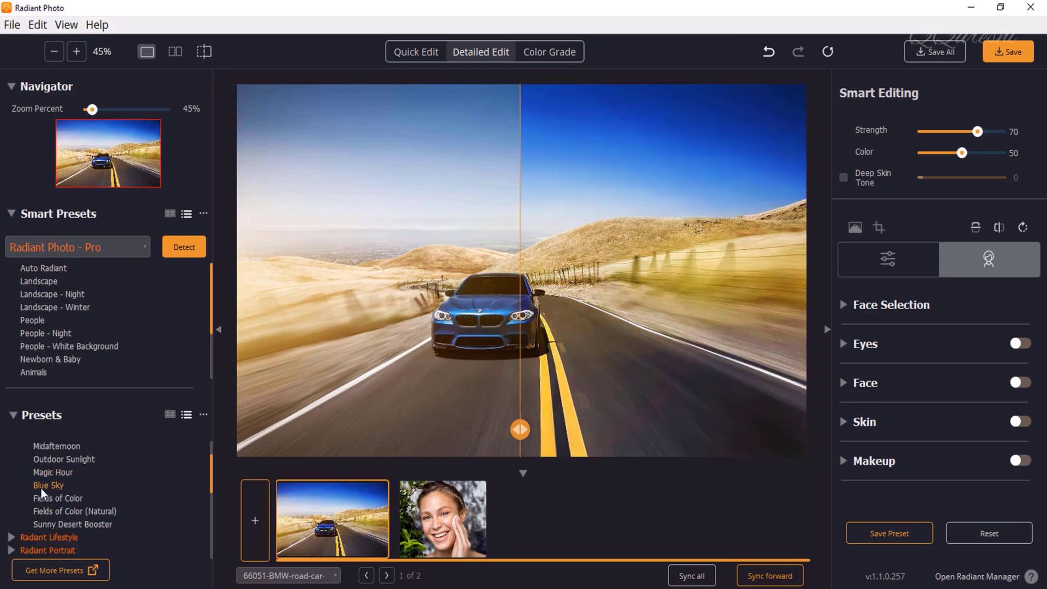
# - Apply the Radiant Lifestyle presets Morning Coffee and Picture Postcard in turn, and widen the edited side of the before/after comparison
pyautogui.click(11, 537)
pyautogui.click(78, 499)
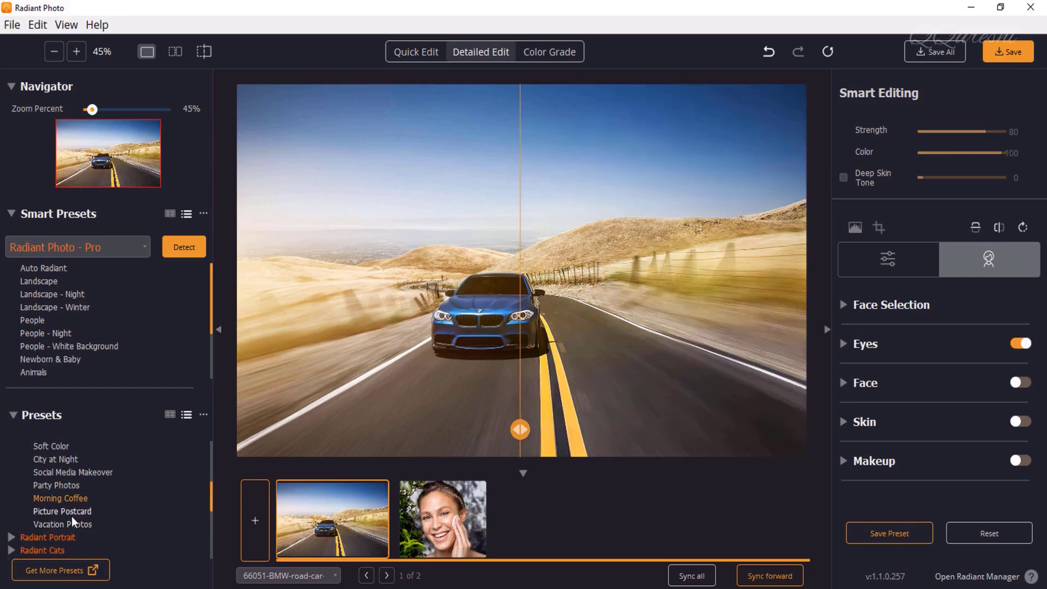
pyautogui.click(71, 515)
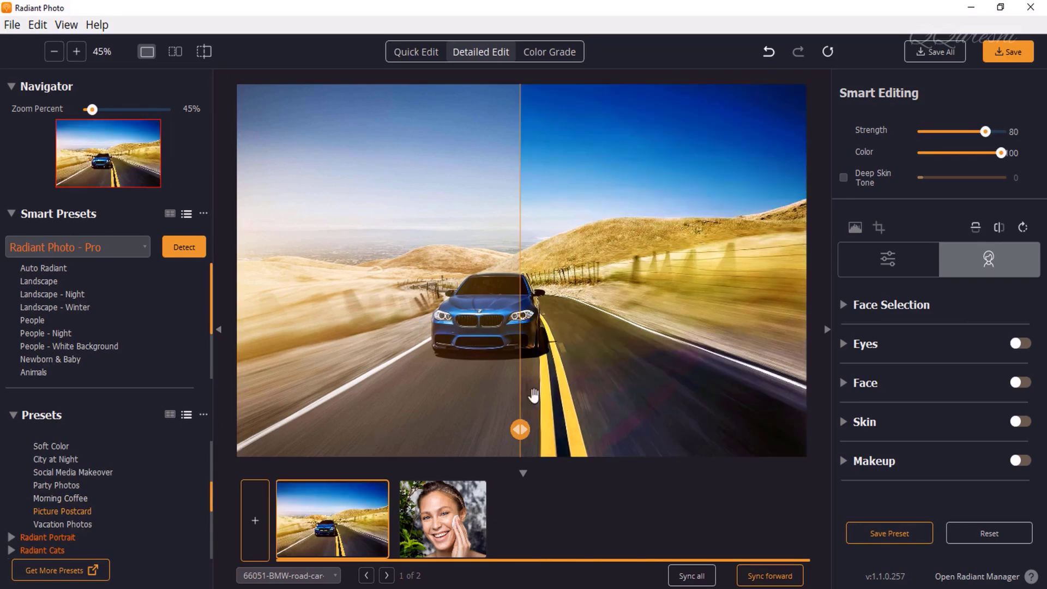
pyautogui.moveTo(522, 429); pyautogui.dragTo(282, 388)
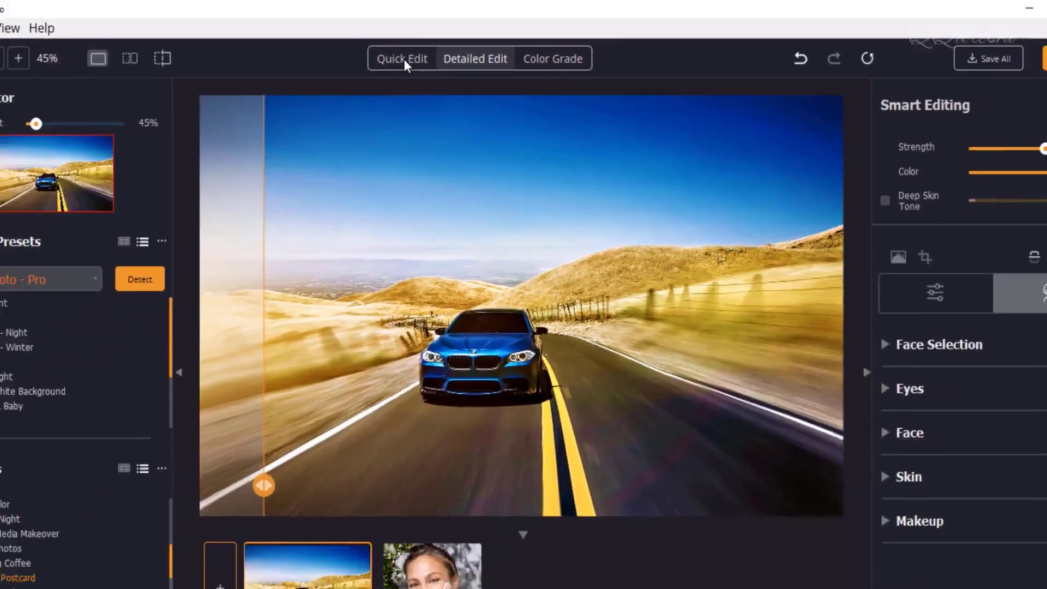
# - Switch to Quick Edit and set the smart editing Color to 48 and Strength to 52
pyautogui.click(247, 139)
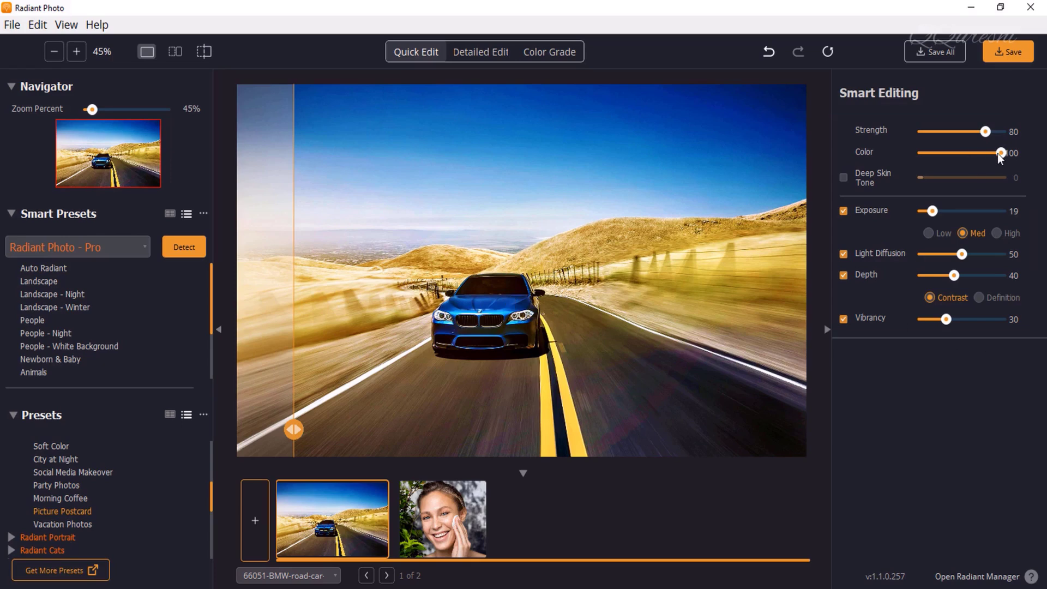
pyautogui.click(974, 152)
pyautogui.click(960, 154)
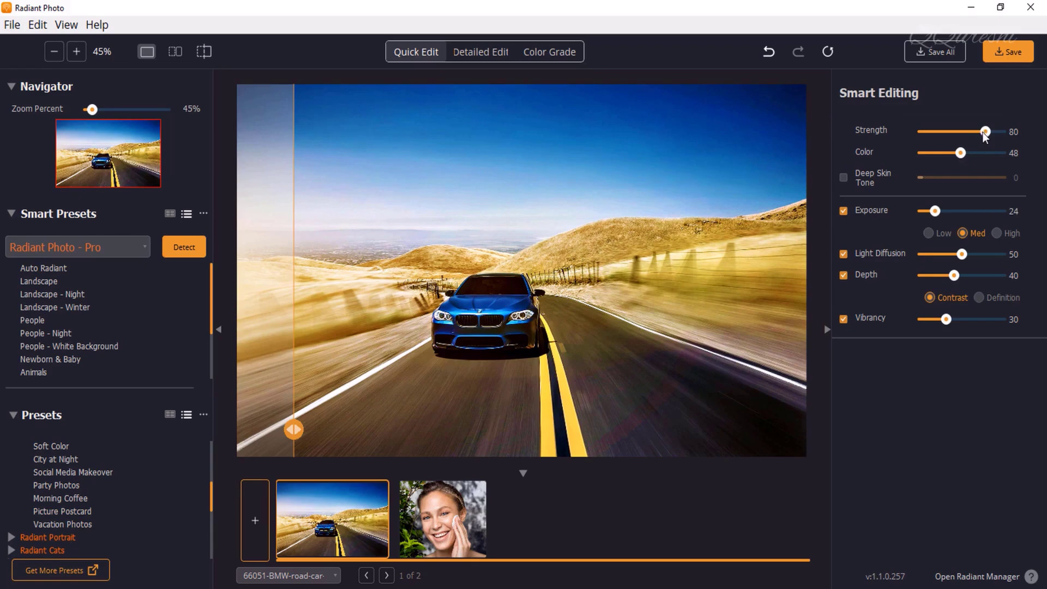
pyautogui.moveTo(985, 133); pyautogui.dragTo(963, 135)
# - Set Exposure to High with a value of 50 and reduce Vibrancy to 18
pyautogui.moveTo(934, 214); pyautogui.dragTo(942, 218)
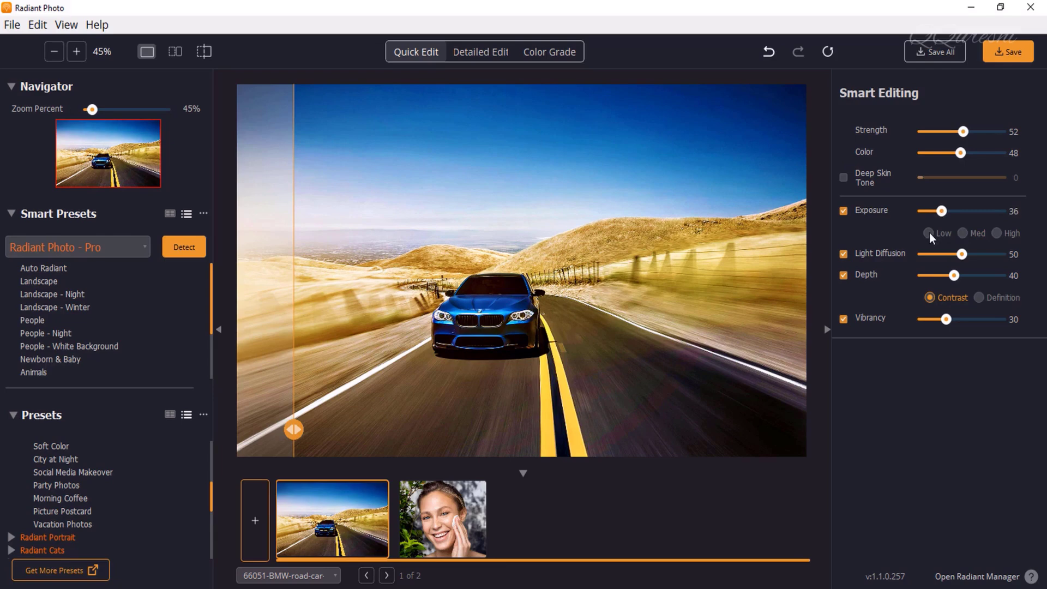
pyautogui.click(993, 233)
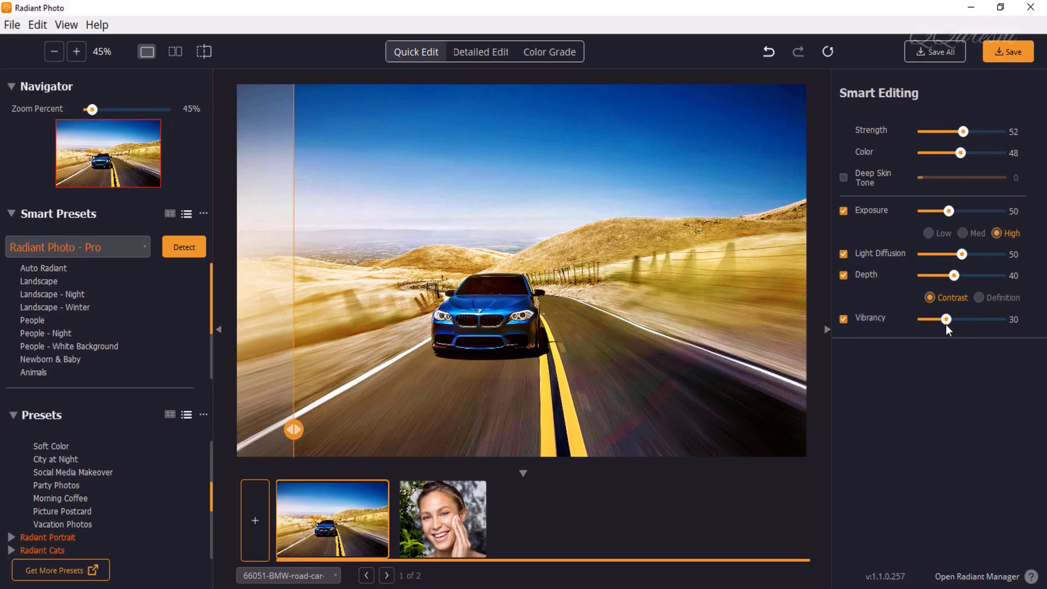
pyautogui.moveTo(945, 325); pyautogui.dragTo(934, 323)
pyautogui.moveTo(294, 430)
pyautogui.mouseDown()
pyautogui.moveTo(807, 426)
pyautogui.moveTo(256, 429)
pyautogui.moveTo(285, 430)
pyautogui.mouseUp()
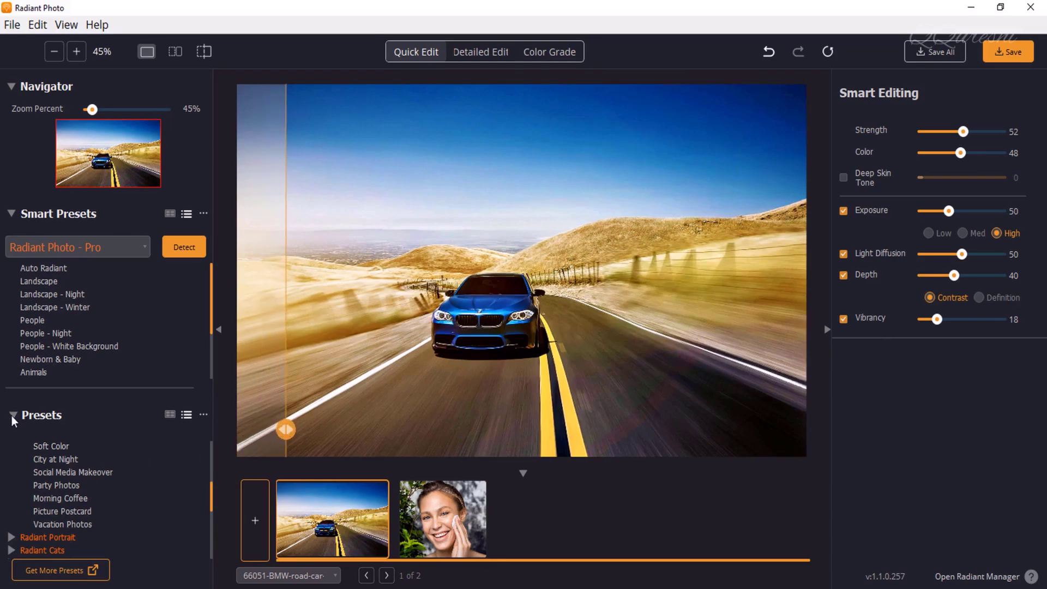
# - Collapse the Radiant Landscape presets and browse the remaining preset collections down to Vivid Landscapes
pyautogui.click(207, 485)
pyautogui.scroll(3, 166, 490)
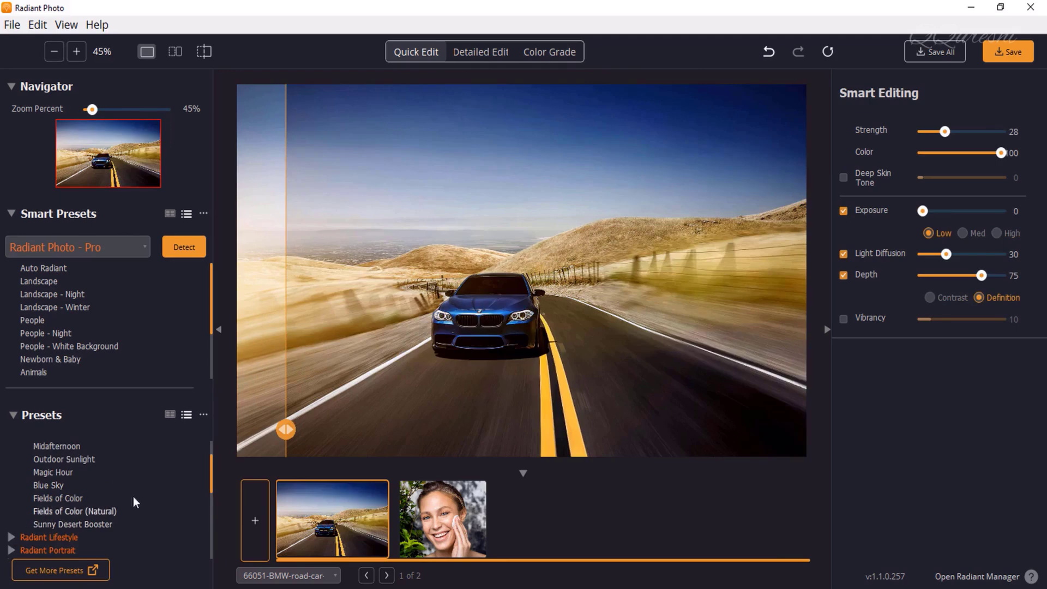
pyautogui.scroll(2, 145, 490)
pyautogui.click(11, 459)
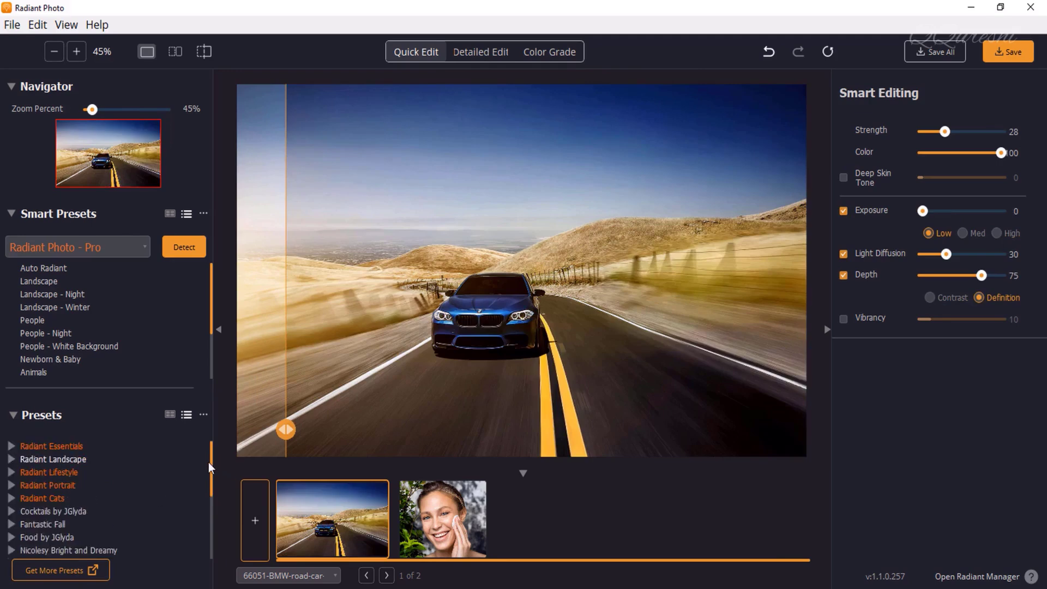
pyautogui.scroll(-5, 58, 538)
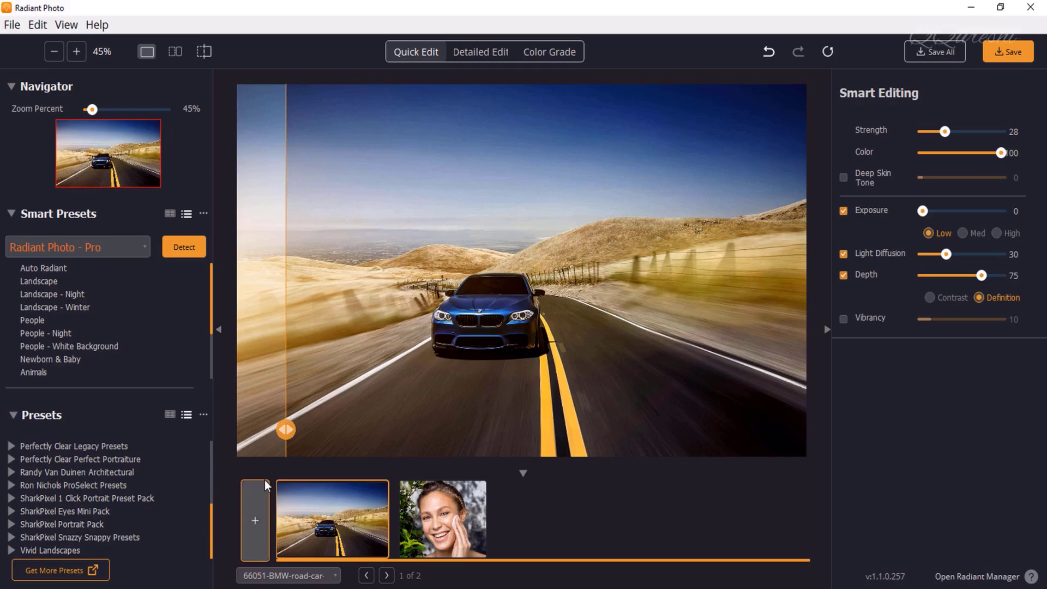
# - Switch to Detailed Edit and review the Tone and Color adjustments, collapsing each section after viewing it
pyautogui.click(477, 52)
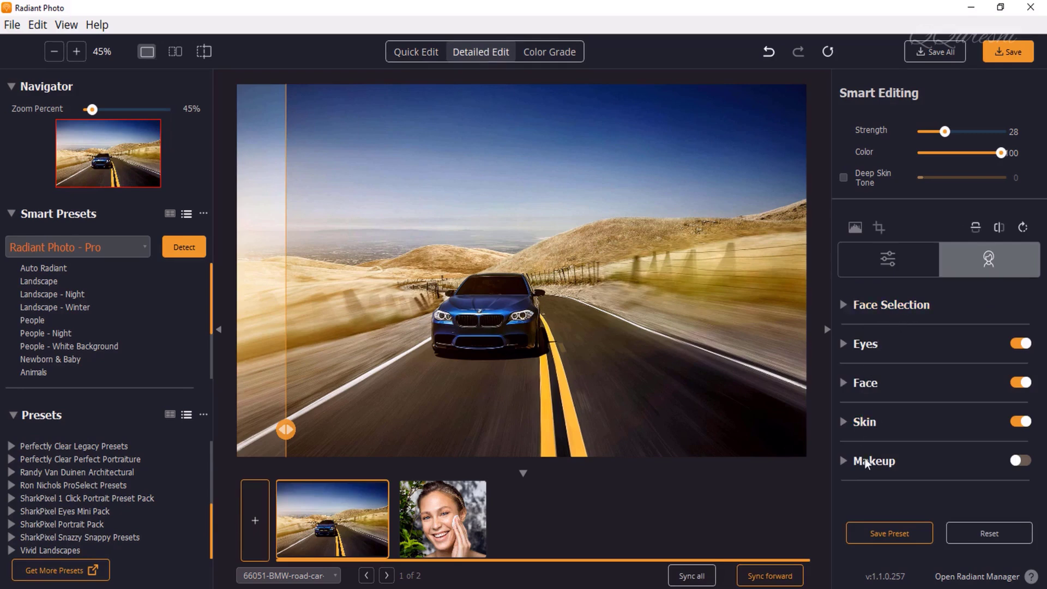
pyautogui.click(898, 265)
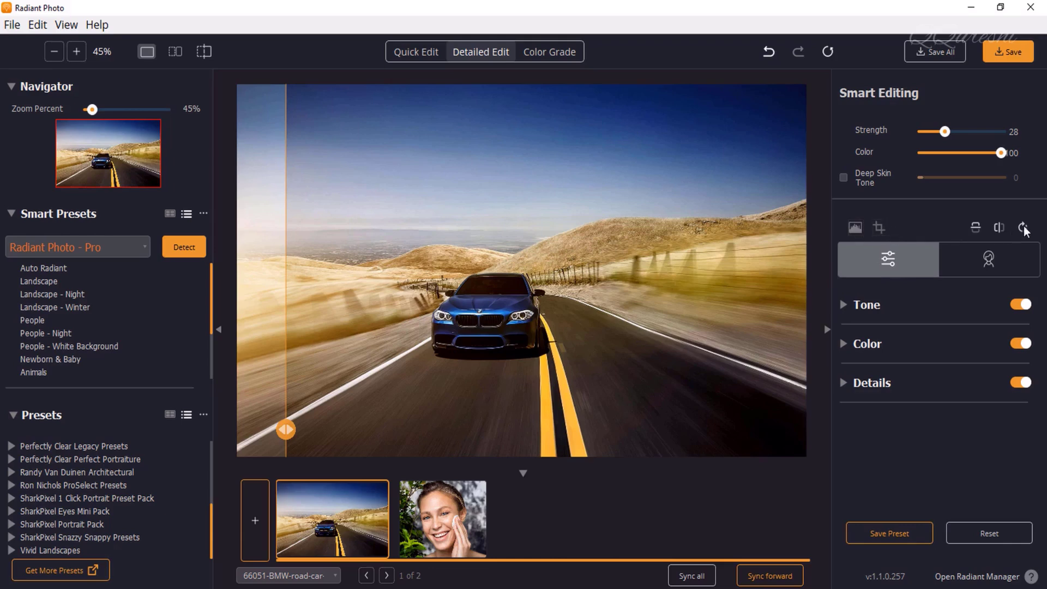
pyautogui.click(842, 305)
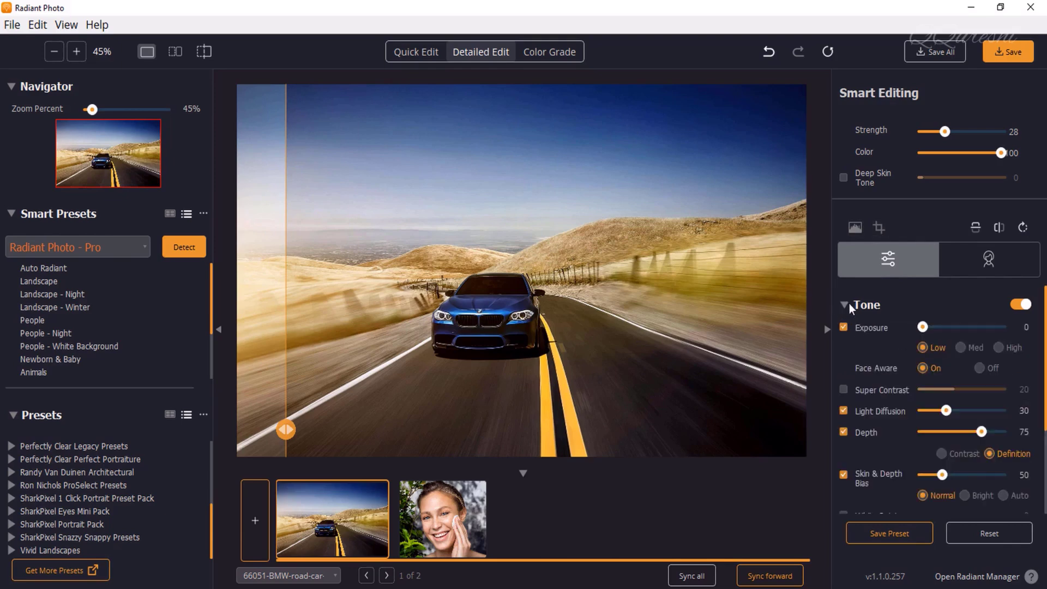
pyautogui.click(844, 306)
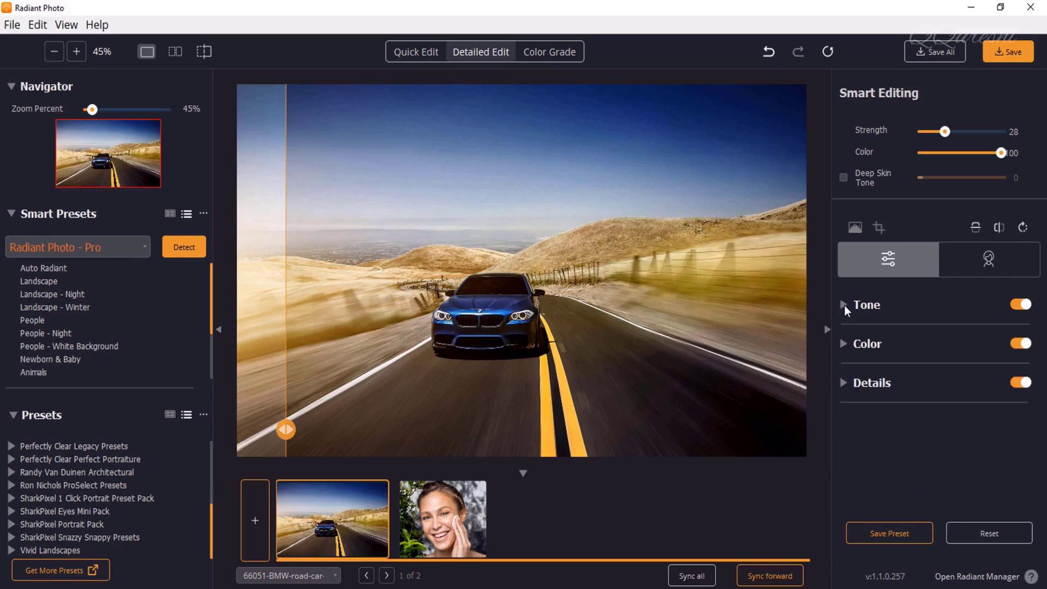
pyautogui.click(843, 345)
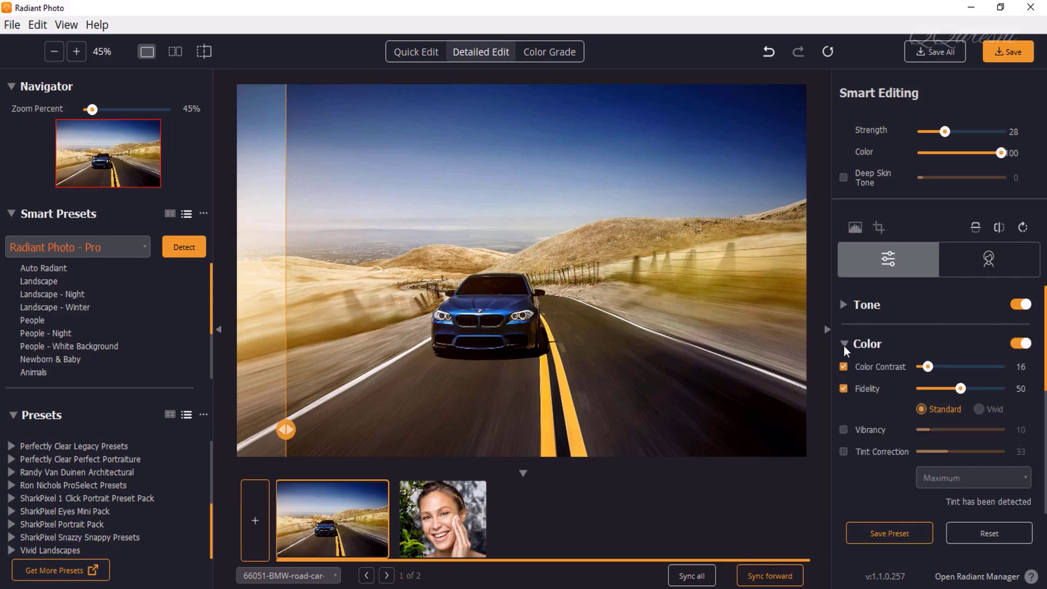
pyautogui.click(843, 346)
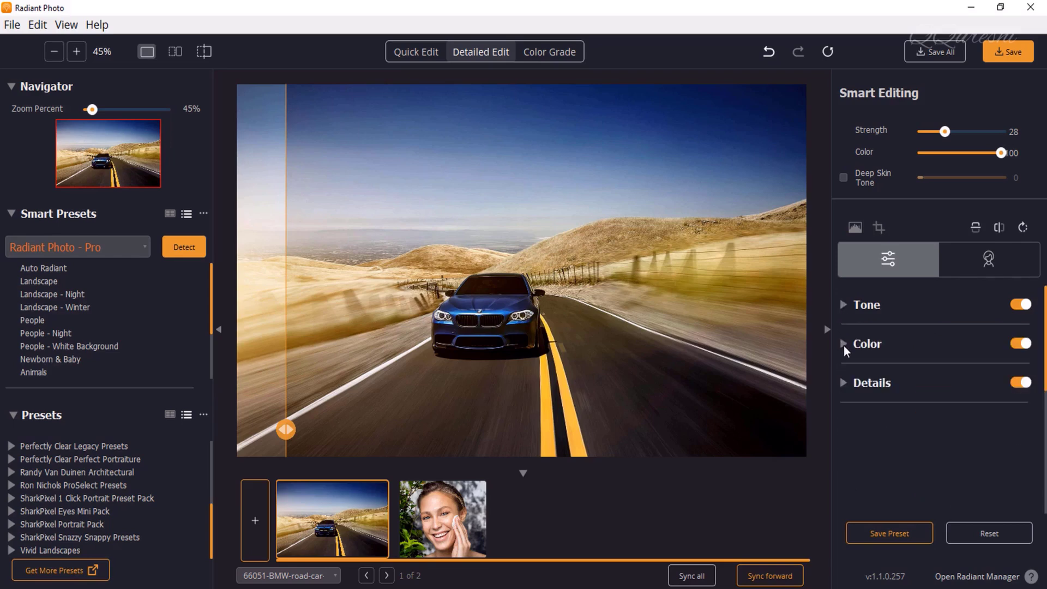
# - Lower the Sharpening amount in the Details adjustments and switch to Color Grade
pyautogui.click(842, 383)
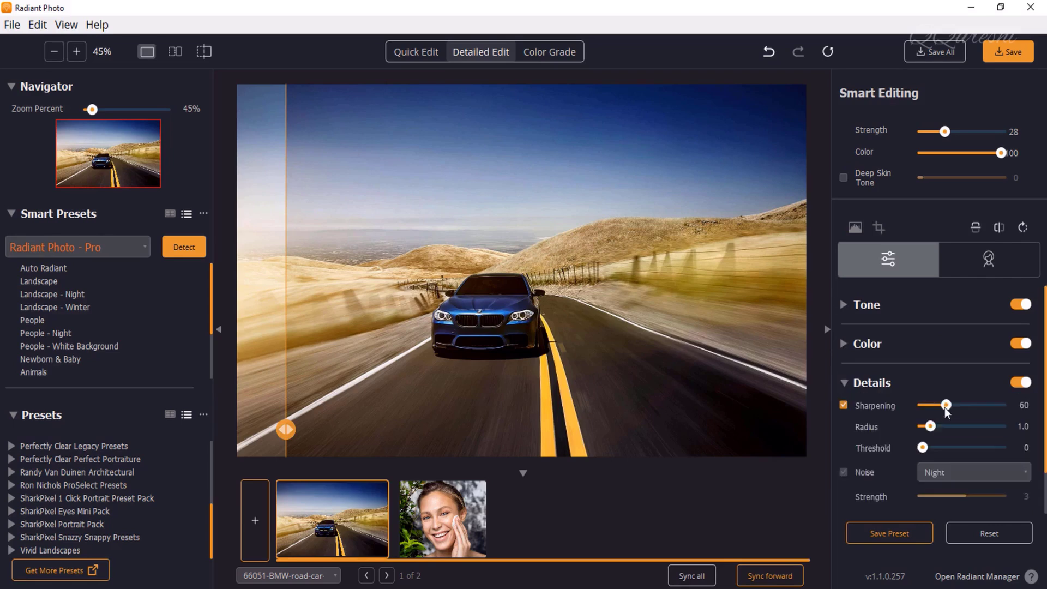
pyautogui.moveTo(944, 407); pyautogui.dragTo(930, 406)
pyautogui.click(844, 383)
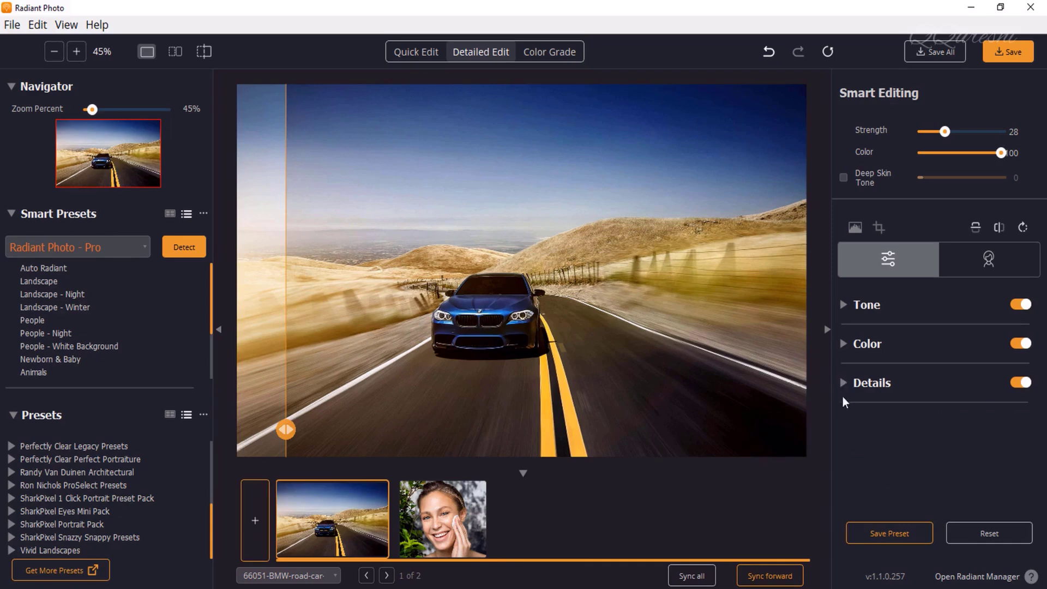
pyautogui.click(558, 52)
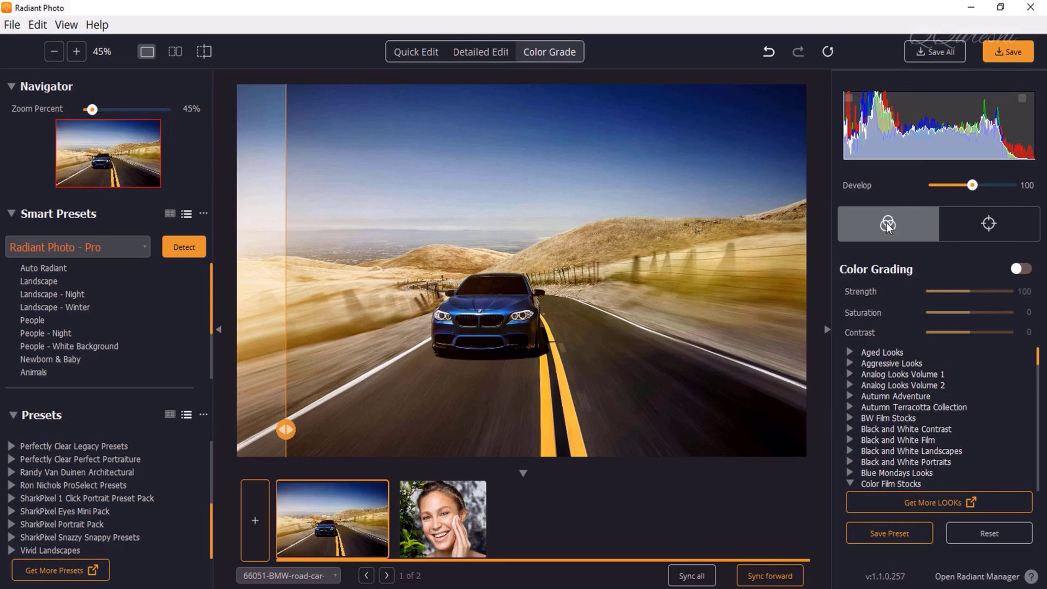
# - Try the graduated filter with the radial shape and the Light Portrait Vignette preset on the photo, and undo it
pyautogui.click(995, 227)
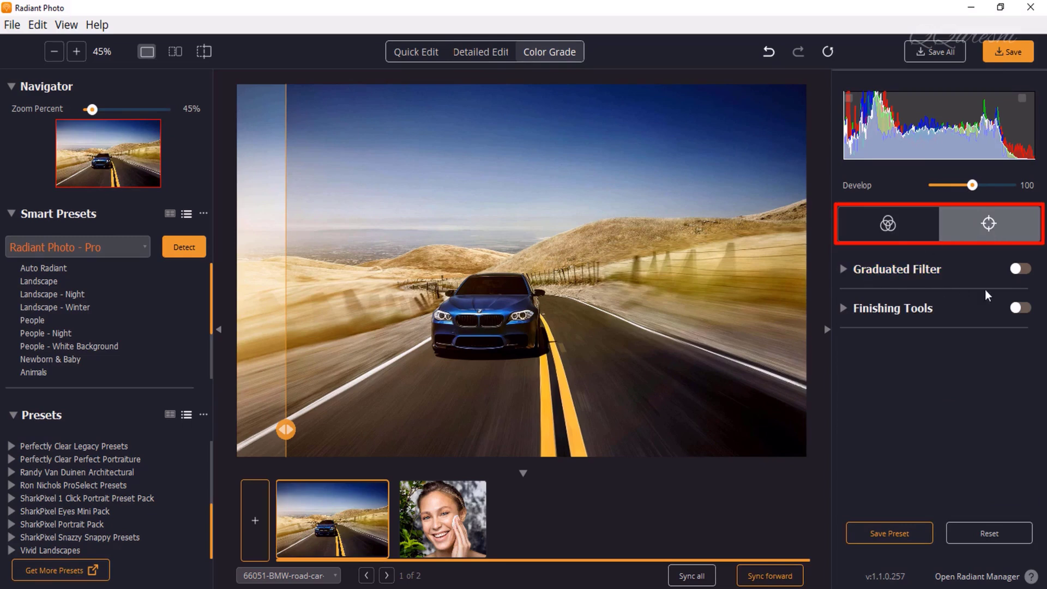
pyautogui.click(842, 270)
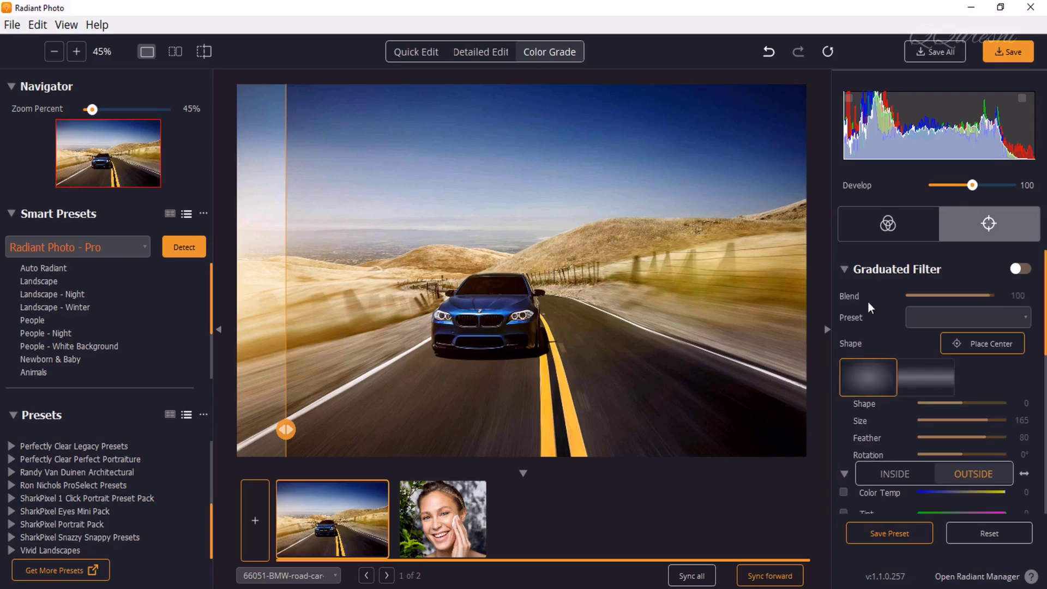
pyautogui.click(870, 373)
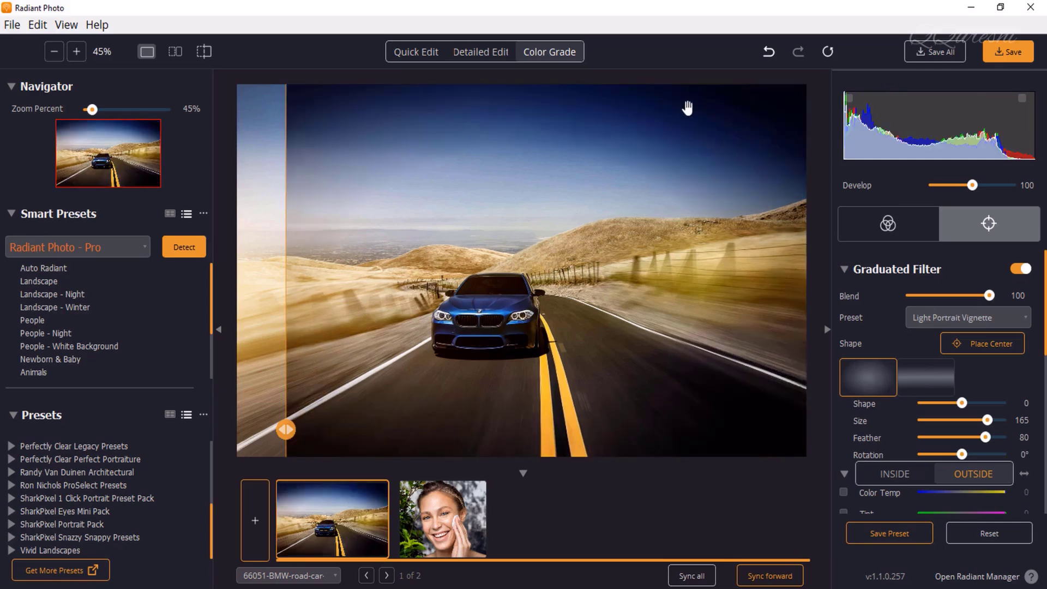
pyautogui.hotkey('ctrl', 'z')
# - Return to the Color Grading looks and expand the Stylized Color collection
pyautogui.click(887, 225)
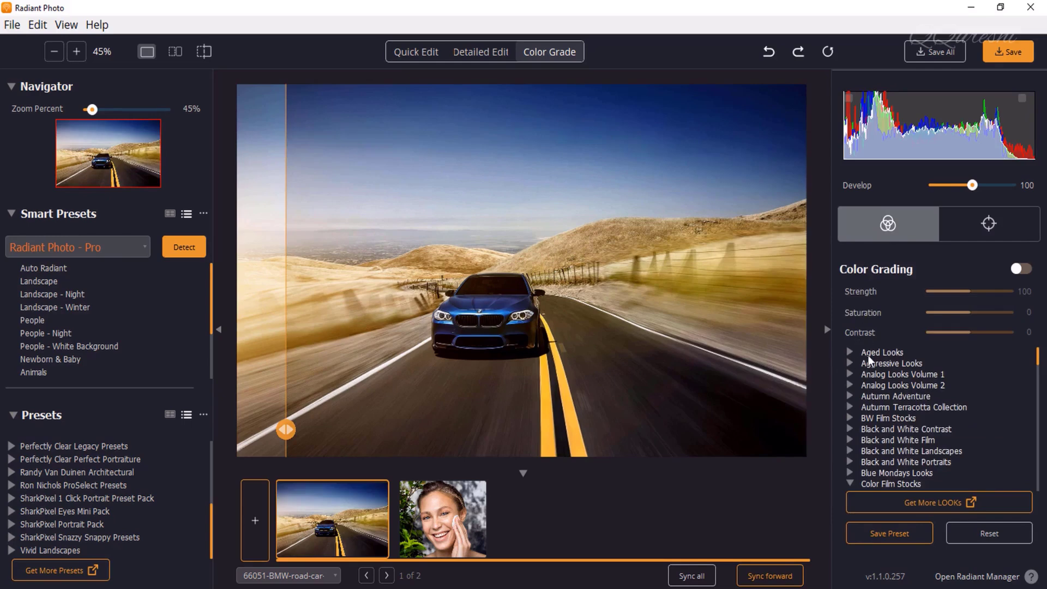
pyautogui.moveTo(1038, 357); pyautogui.dragTo(1037, 415)
pyautogui.click(850, 408)
pyautogui.scroll(-2, 938, 423)
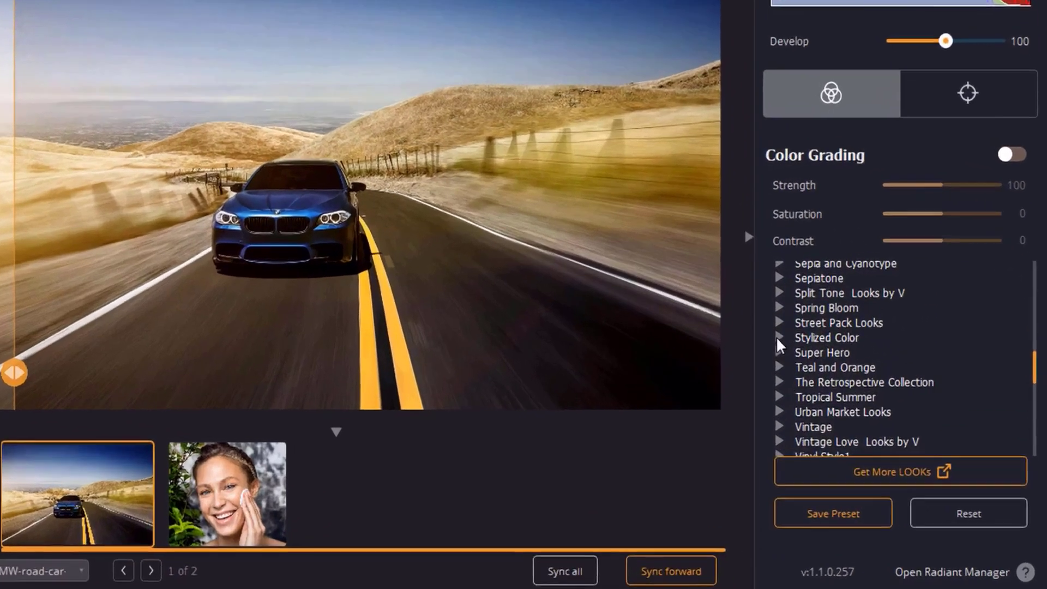
pyautogui.click(848, 404)
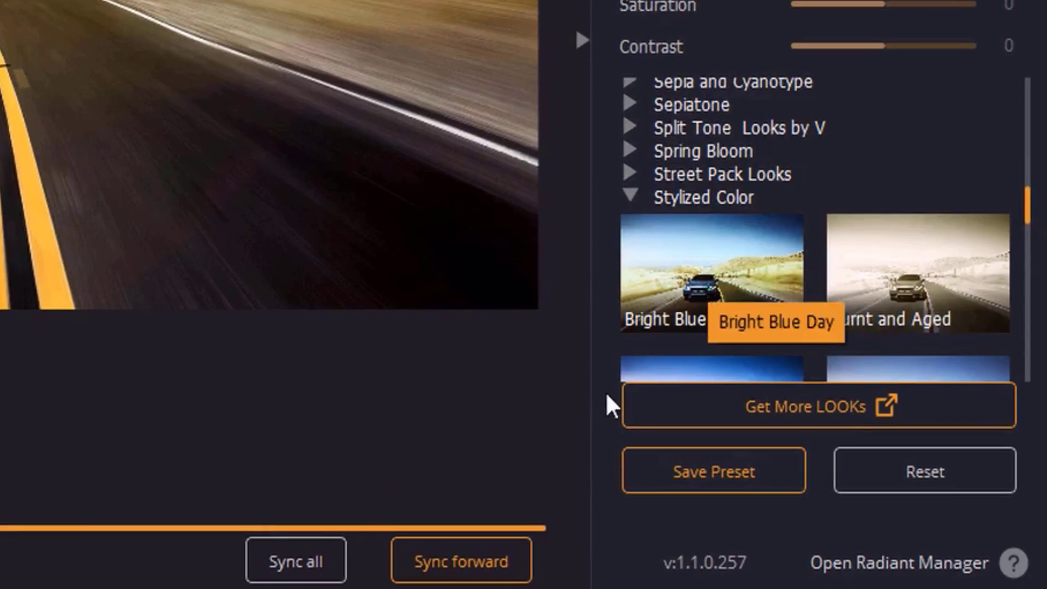
# - Try the Stylized Color look Bright Blue Day and the Vintage look 1975 on the car photo, undoing each
pyautogui.click(687, 286)
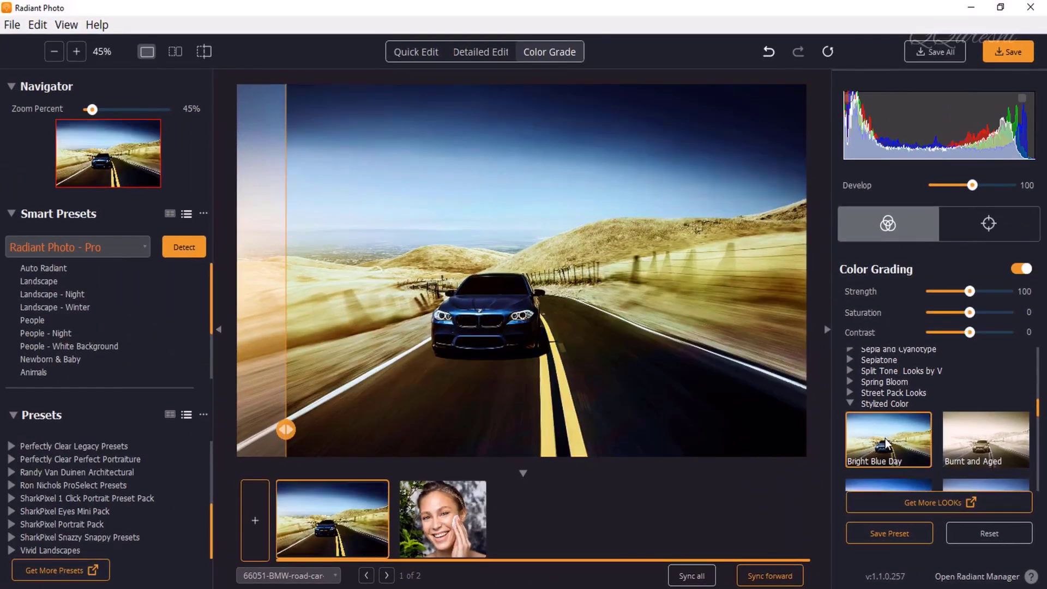
pyautogui.hotkey('ctrl', 'z')
pyautogui.scroll(1, 847, 394)
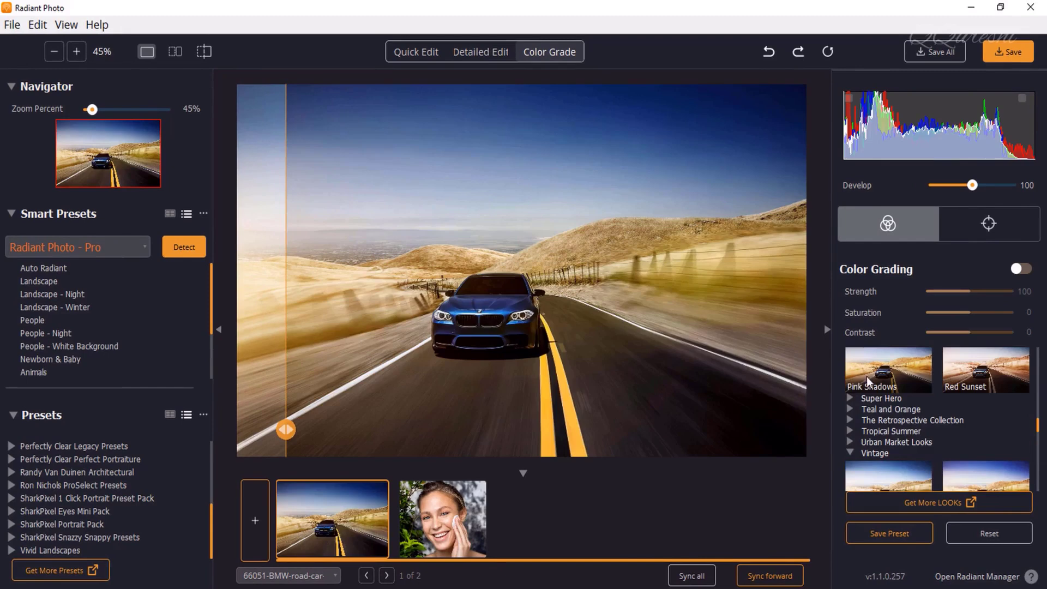
pyautogui.scroll(-3, 938, 446)
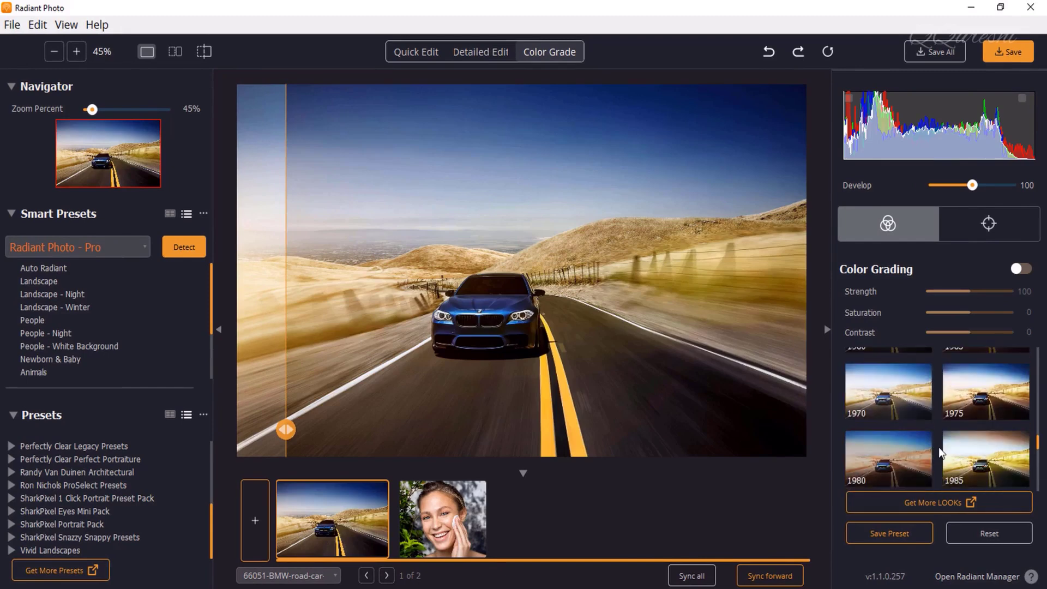
pyautogui.click(985, 403)
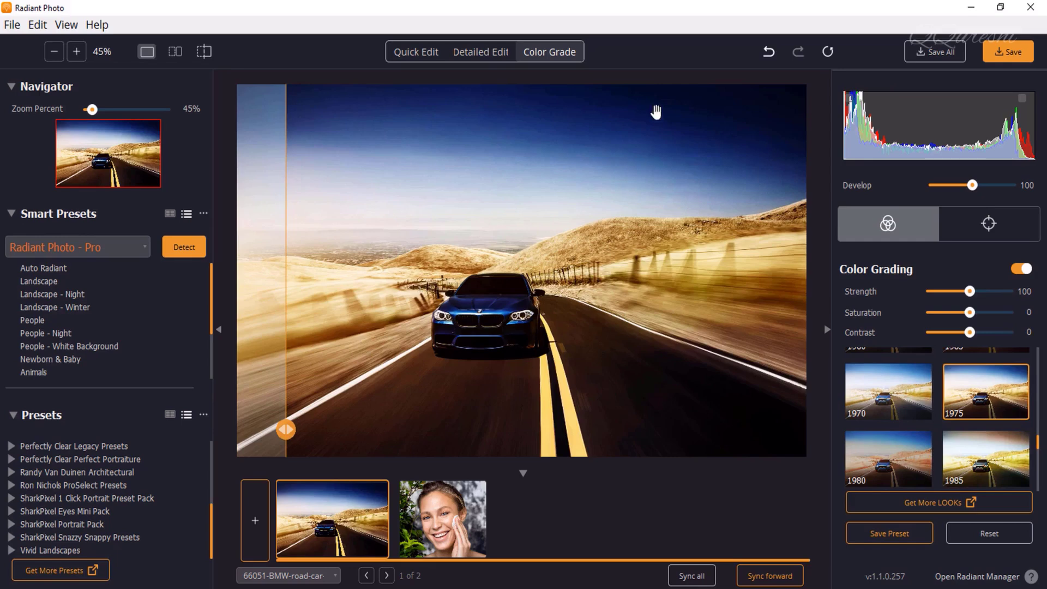
pyautogui.click(768, 57)
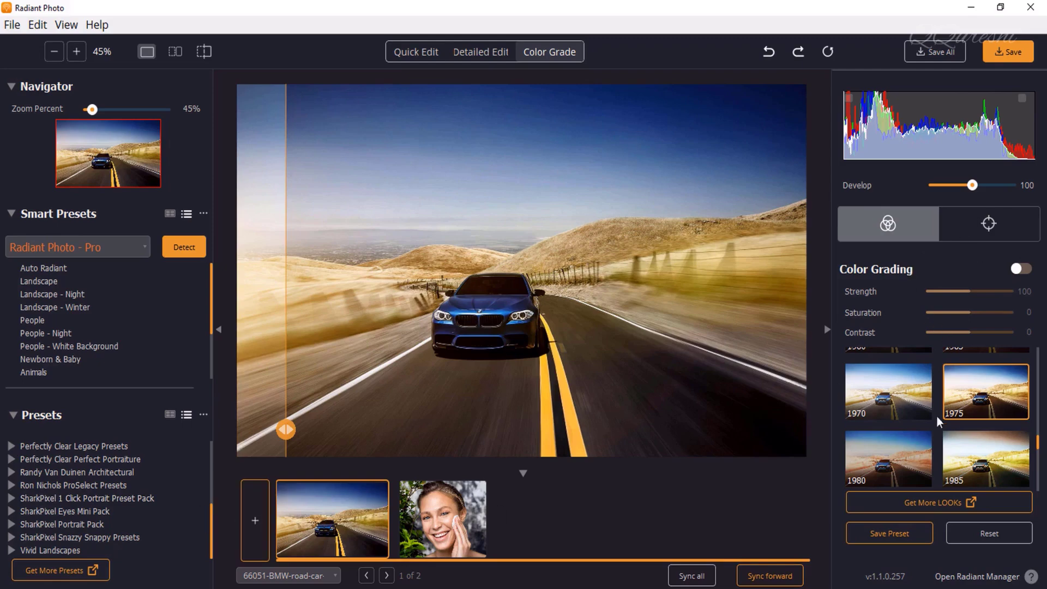
# - Expand the Radiant Essentials presets, apply Balanced to the car photo, and shift the before/after divider to compare
pyautogui.scroll(5, 51, 450)
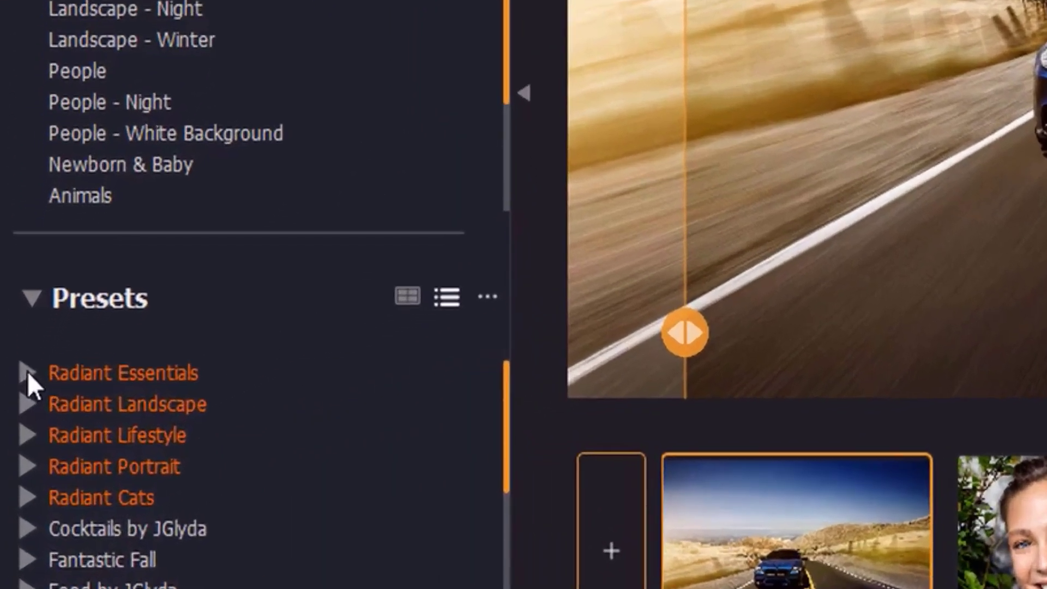
pyautogui.click(11, 446)
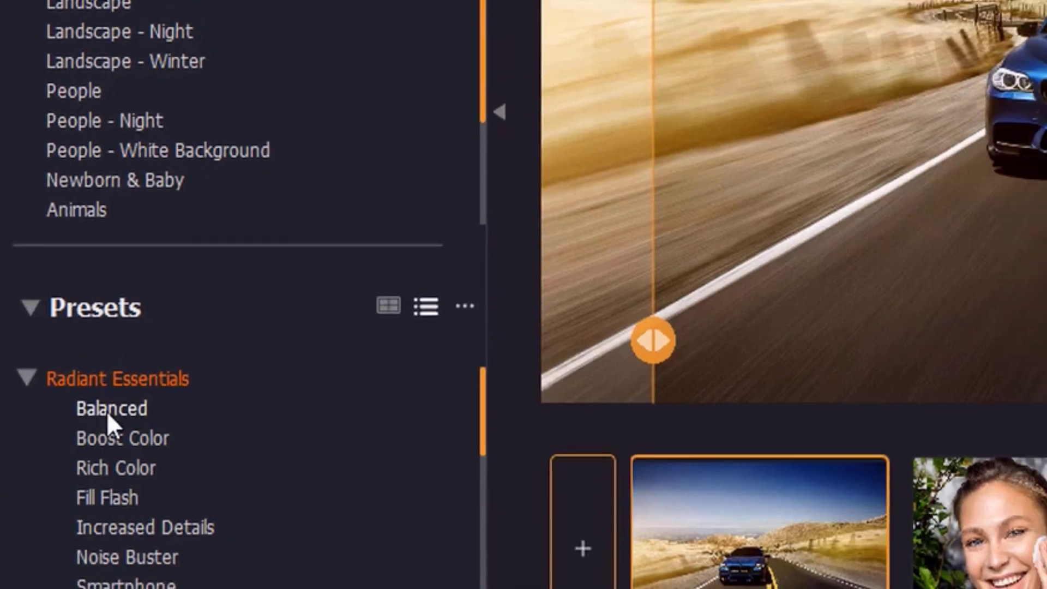
pyautogui.click(111, 408)
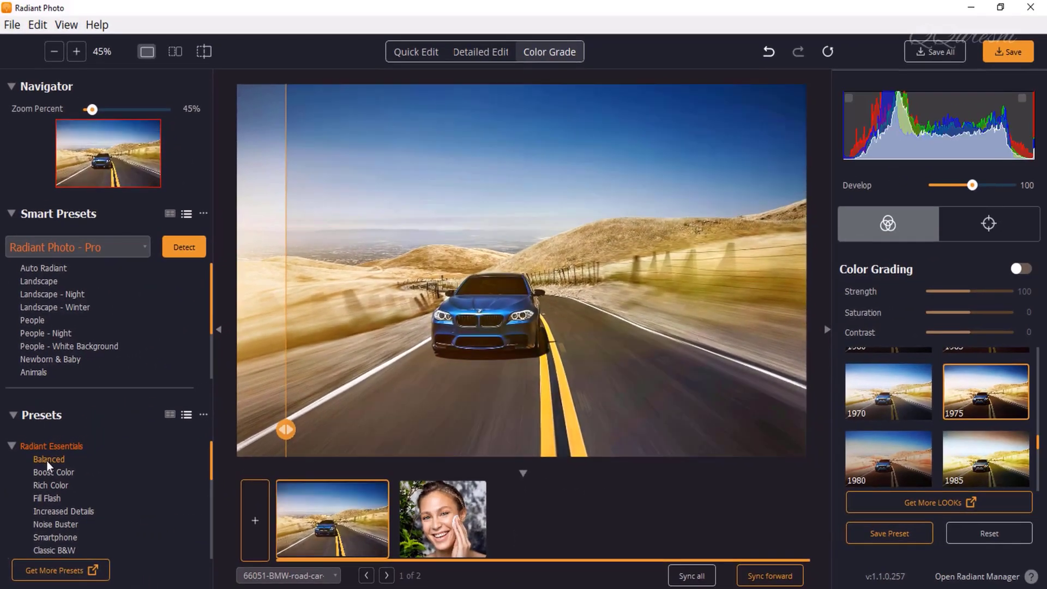
pyautogui.moveTo(285, 430)
pyautogui.mouseDown()
pyautogui.moveTo(605, 427)
pyautogui.moveTo(280, 426)
pyautogui.moveTo(339, 407)
pyautogui.moveTo(752, 409)
pyautogui.moveTo(280, 410)
pyautogui.mouseUp()
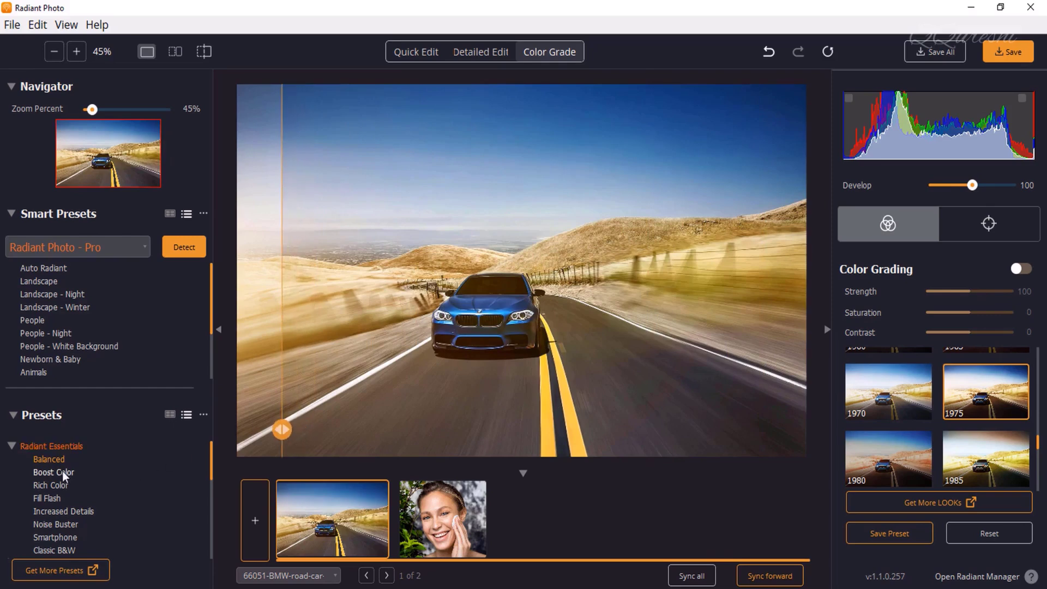
# - Try the Boost Color and Fill Flash presets, settle on Increased Details, and shift the before/after divider to the photo's left edge
pyautogui.click(63, 470)
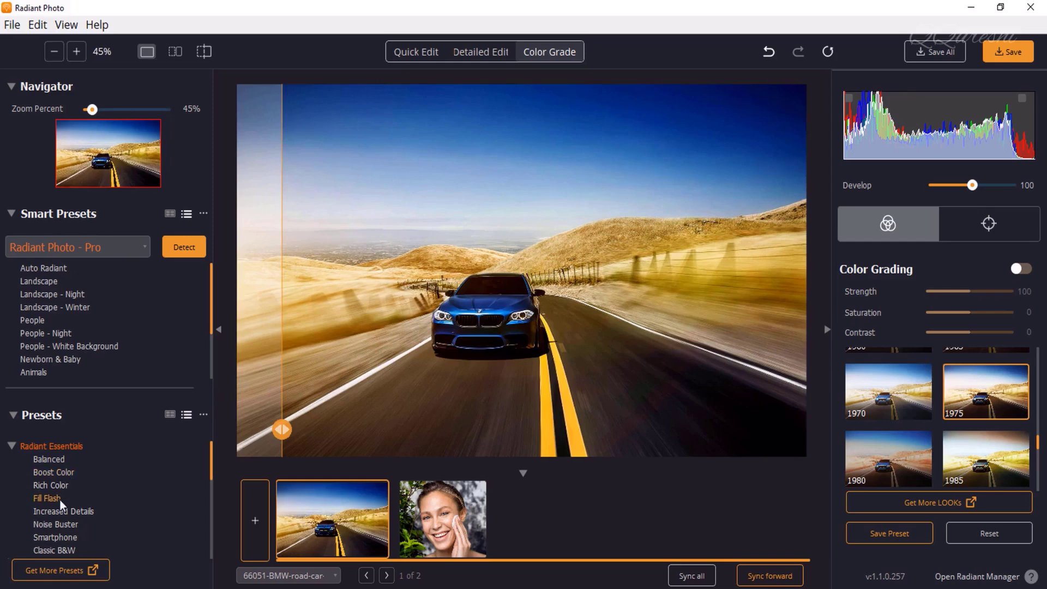
pyautogui.click(60, 498)
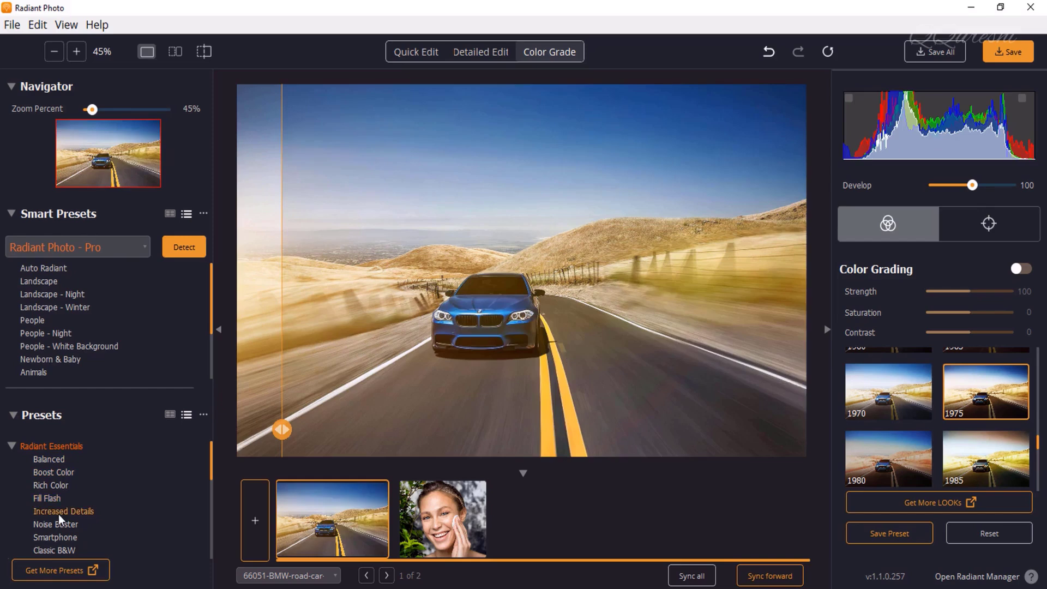
pyautogui.click(58, 515)
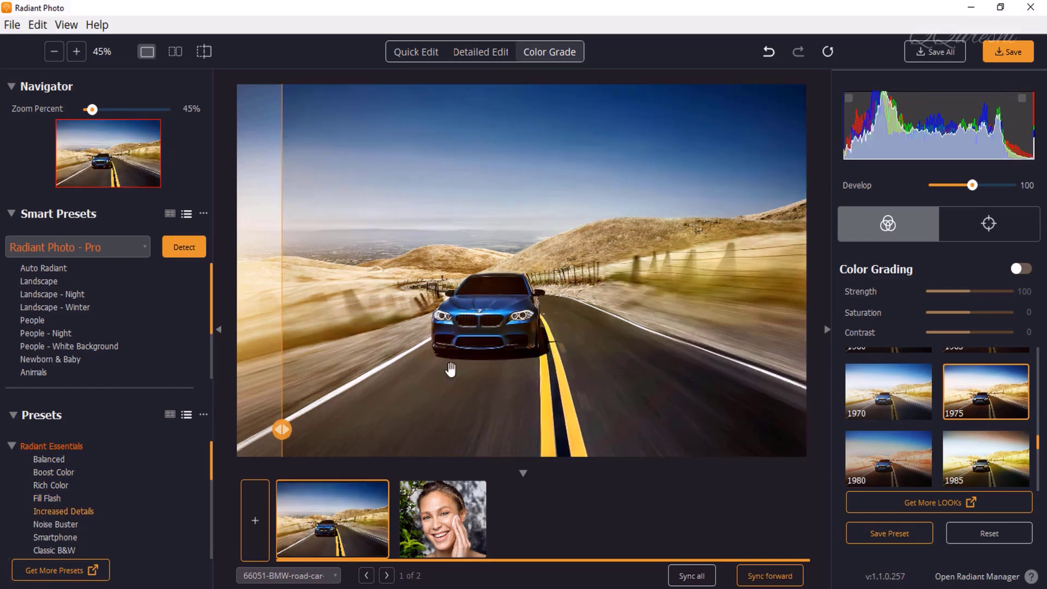
pyautogui.moveTo(282, 430); pyautogui.dragTo(245, 417)
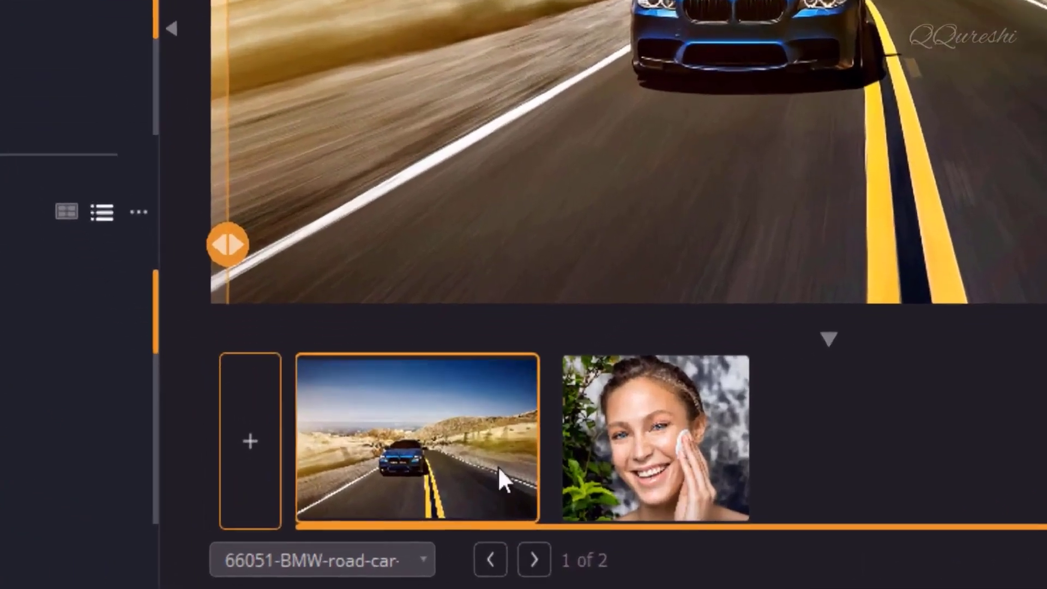
# - Save the car photo as a JPEG in its original folder, reduced to 10 Megapixel, and keep it open for editing
pyautogui.moveTo(379, 489)
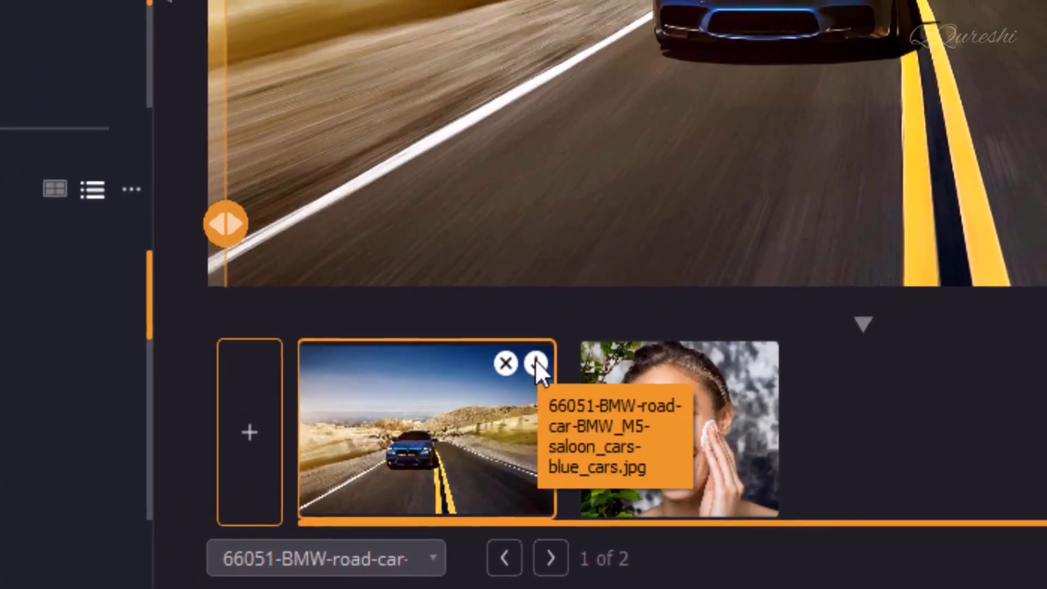
pyautogui.click(537, 362)
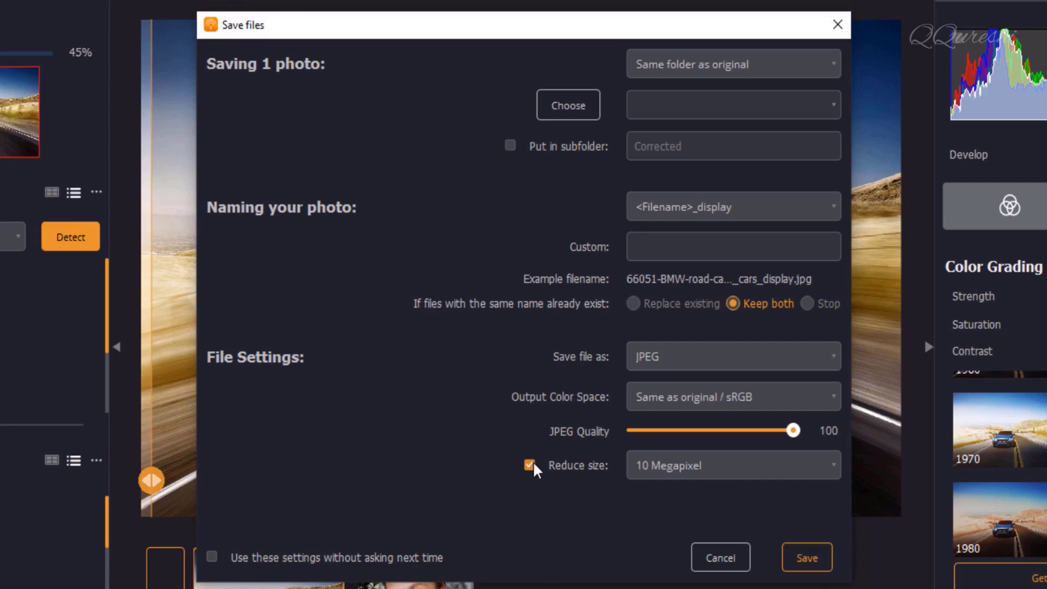
pyautogui.click(706, 467)
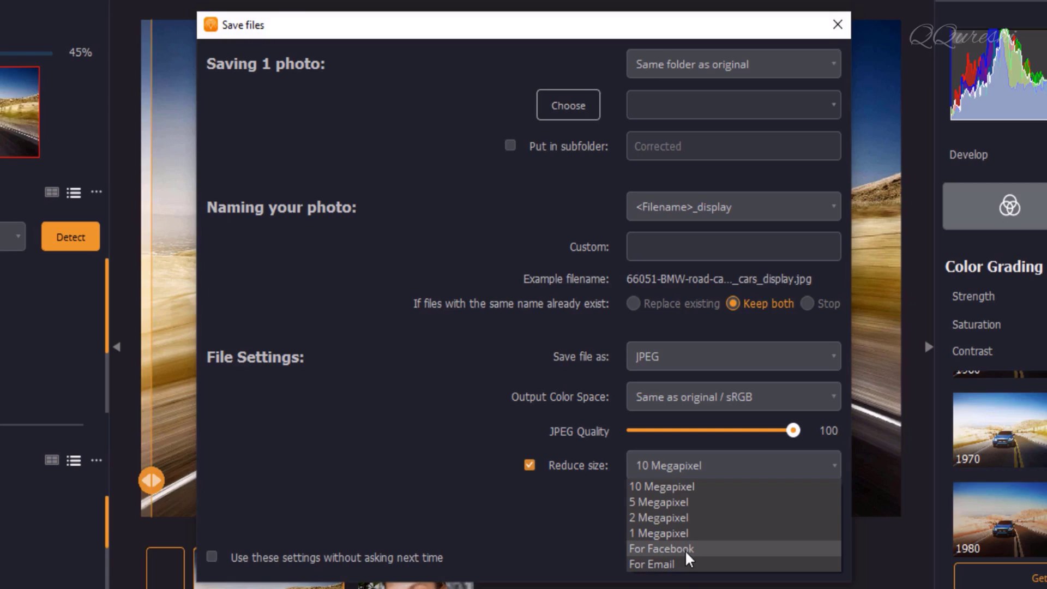
pyautogui.click(686, 490)
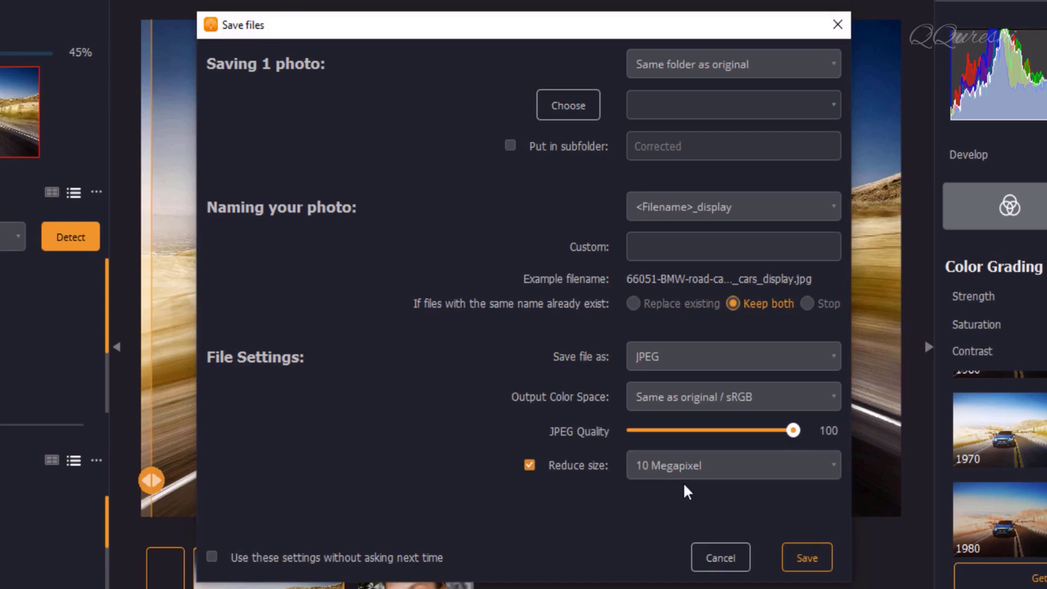
pyautogui.click(808, 557)
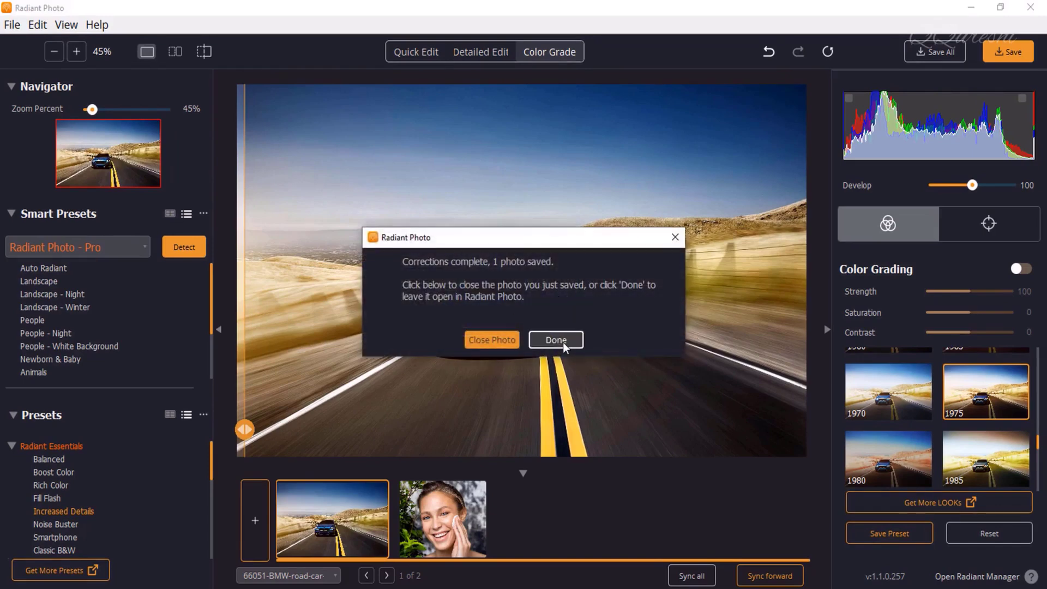
pyautogui.click(556, 340)
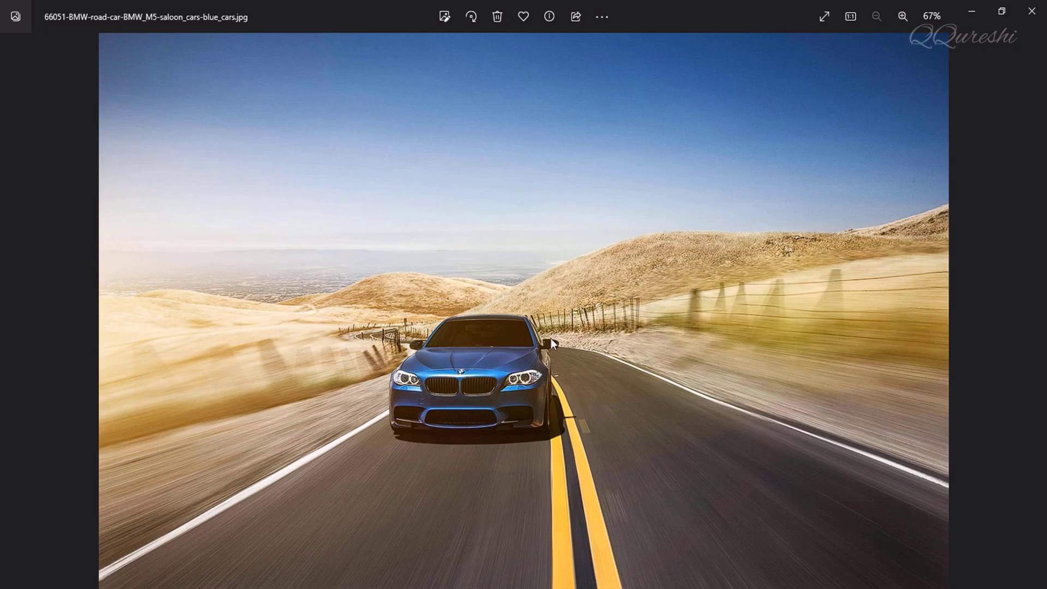
# - Compare the original car photo with the saved _display version in the image viewer, and close the viewer
pyautogui.moveTo(22, 331)
pyautogui.moveTo(1023, 350)
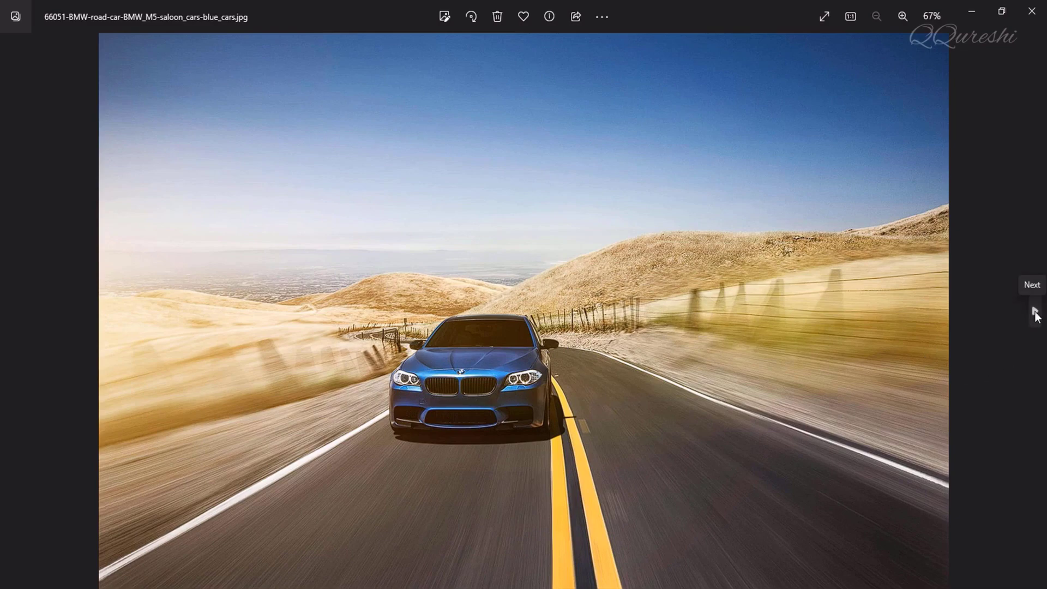
pyautogui.click(1035, 312)
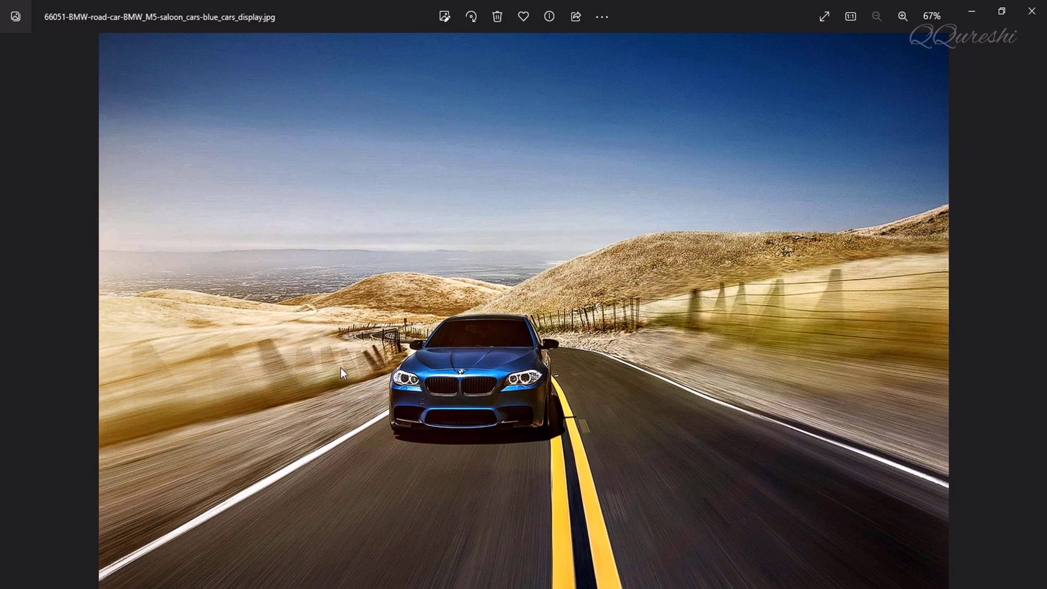
pyautogui.click(1031, 11)
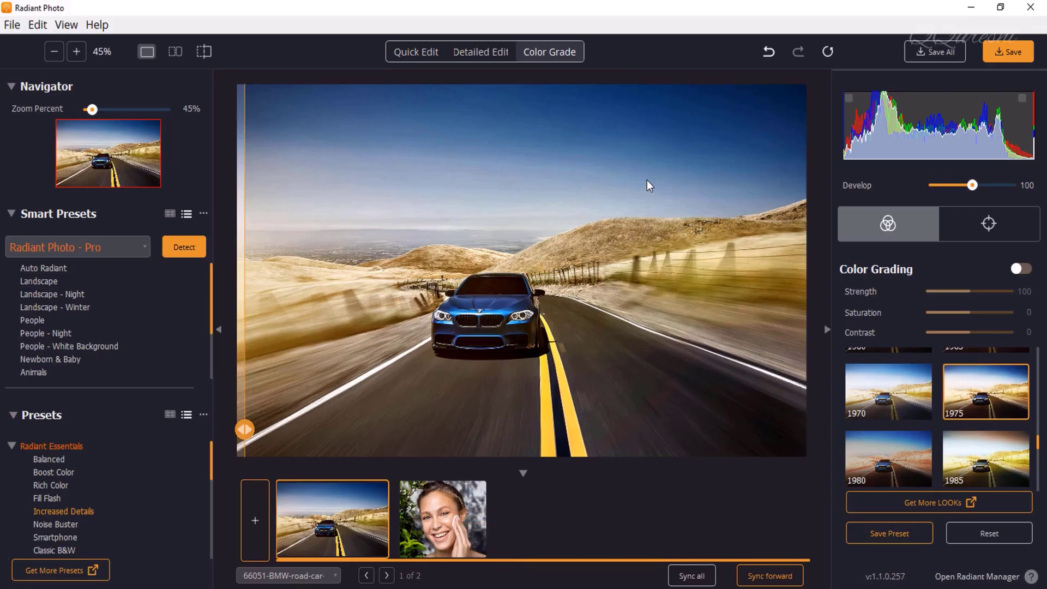
# - Switch to the woman's portrait photo, place the before/after divider across her face, and zoom in to 100%
pyautogui.click(435, 518)
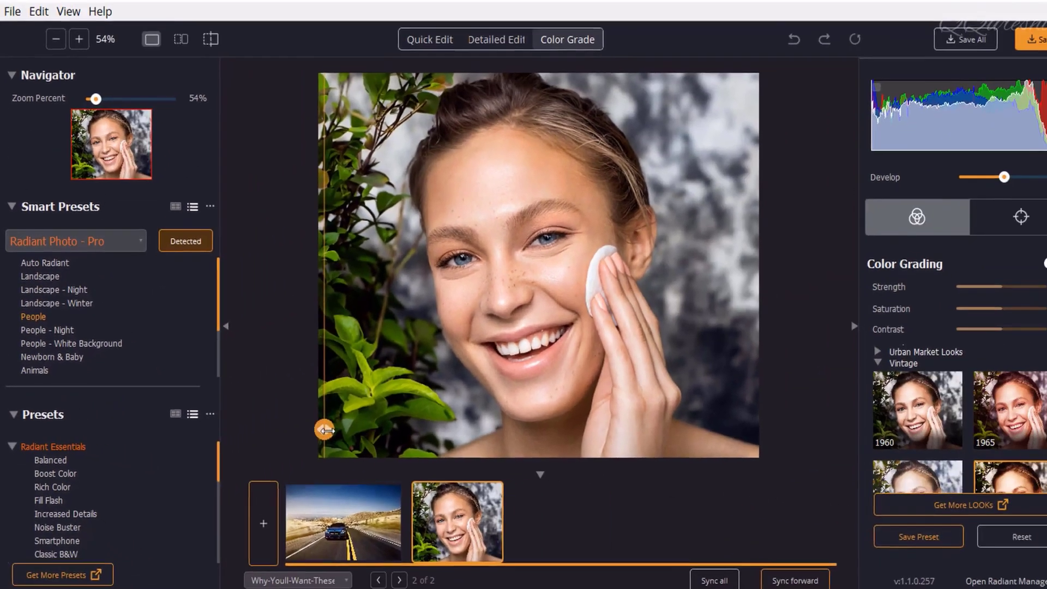
pyautogui.moveTo(603, 434); pyautogui.dragTo(832, 409)
pyautogui.moveTo(432, 418)
pyautogui.mouseDown()
pyautogui.moveTo(592, 428)
pyautogui.moveTo(414, 428)
pyautogui.mouseUp()
pyautogui.click(77, 52)
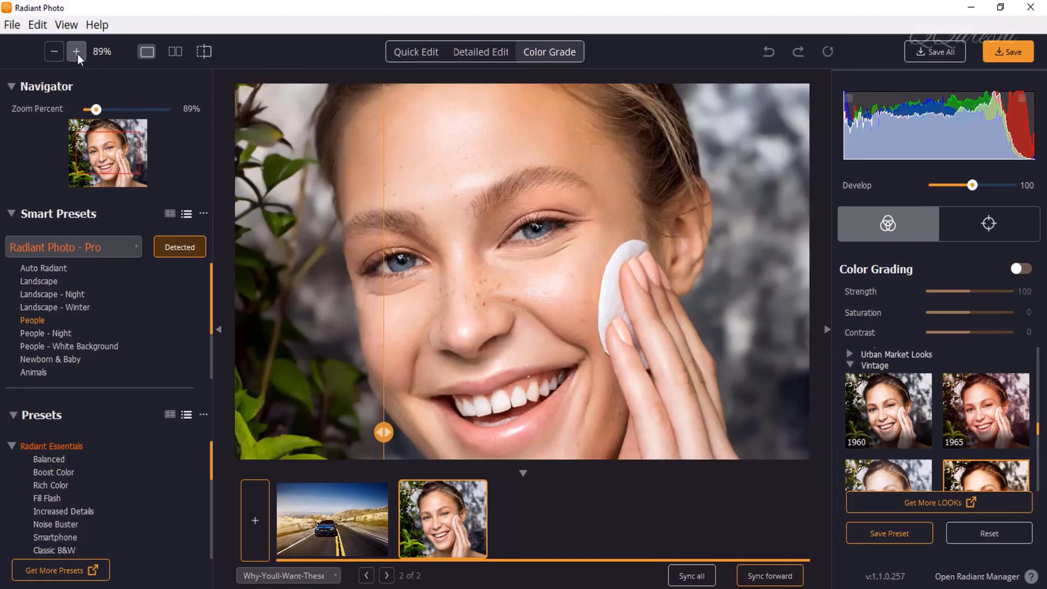
pyautogui.click(77, 53)
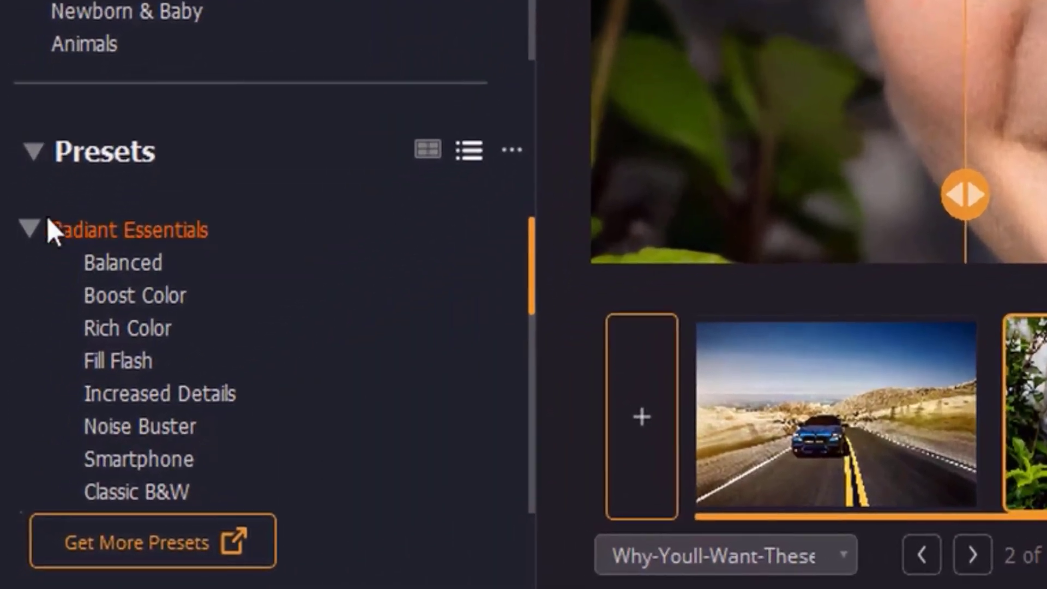
# - Collapse Radiant Essentials, and apply the Clear Skin preset from Radiant Portrait, comparing it with the original across the divider
pyautogui.click(24, 297)
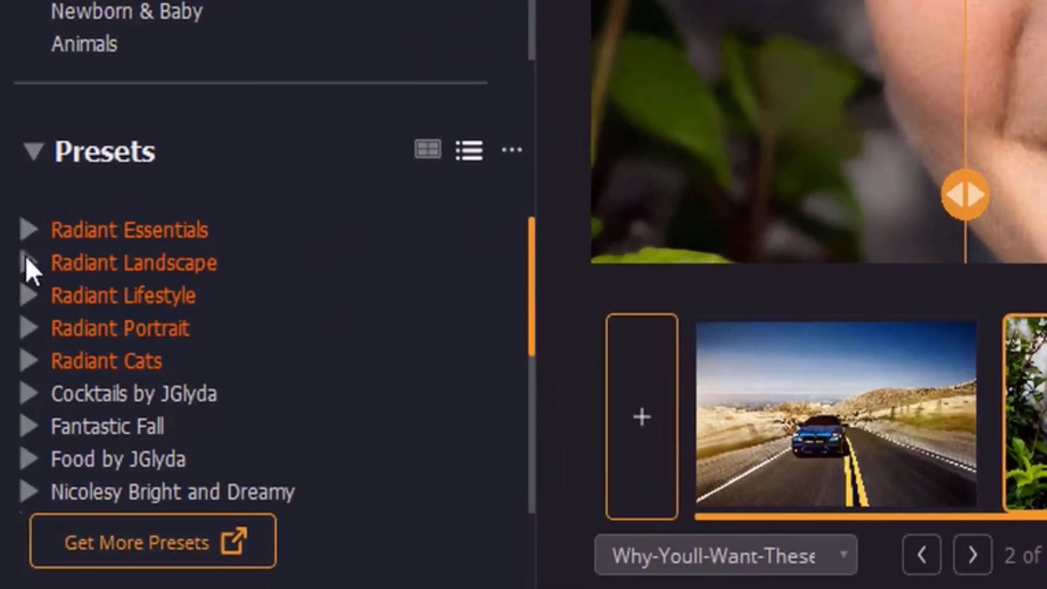
pyautogui.click(27, 330)
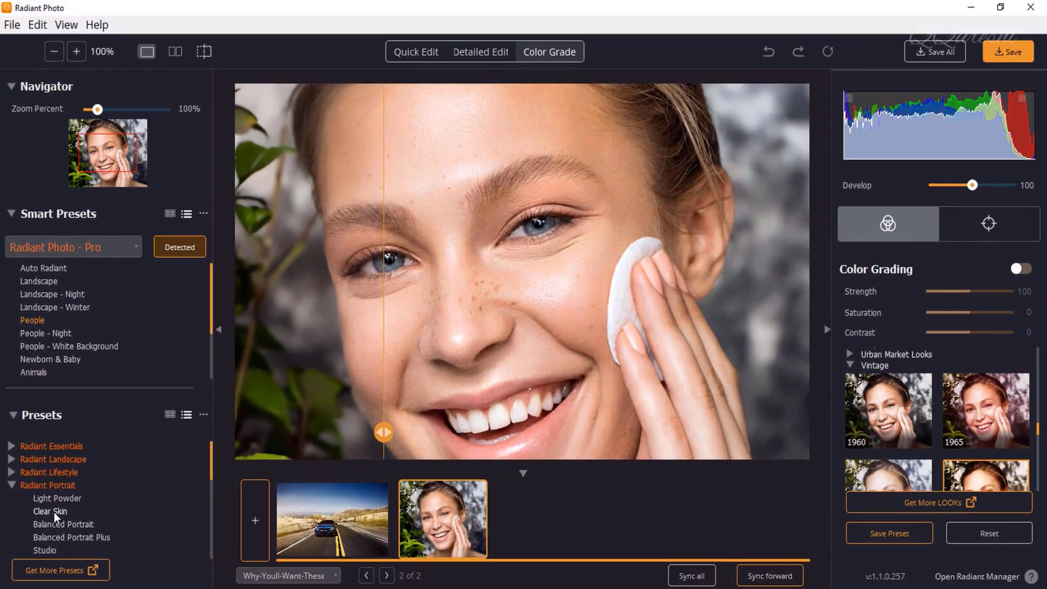
pyautogui.click(54, 512)
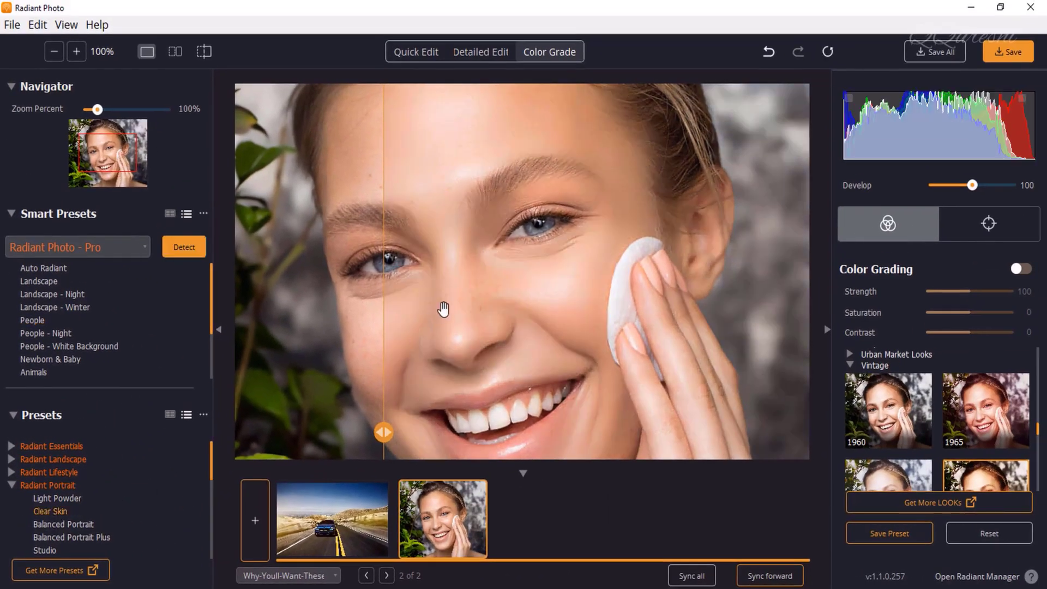
pyautogui.moveTo(384, 434); pyautogui.dragTo(394, 410)
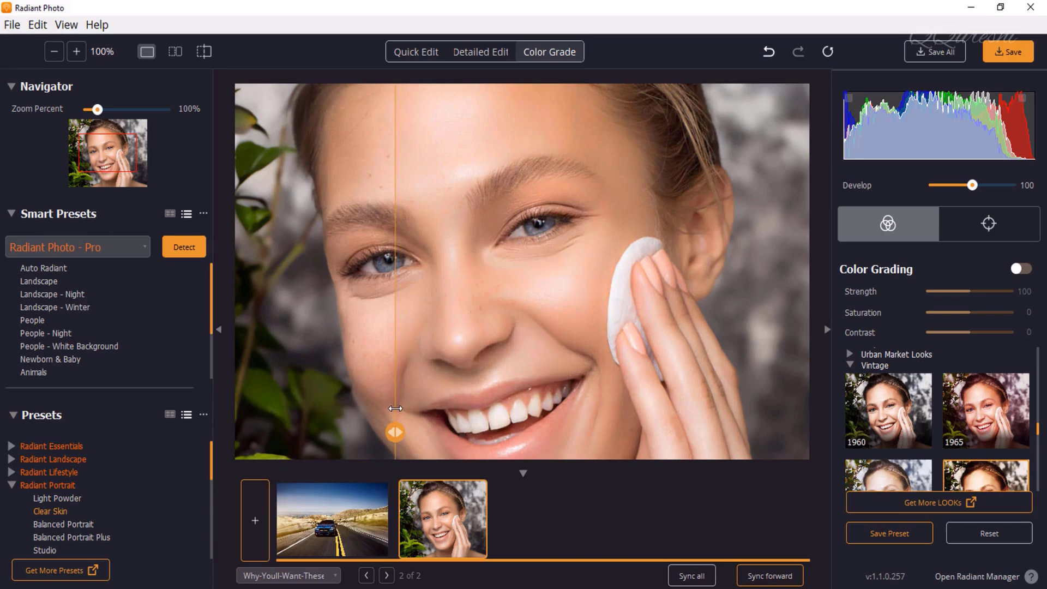
# - Try the Balanced Portrait preset, apply Balanced Portrait Plus instead, and shift the before/after divider to the edge of the face
pyautogui.click(84, 525)
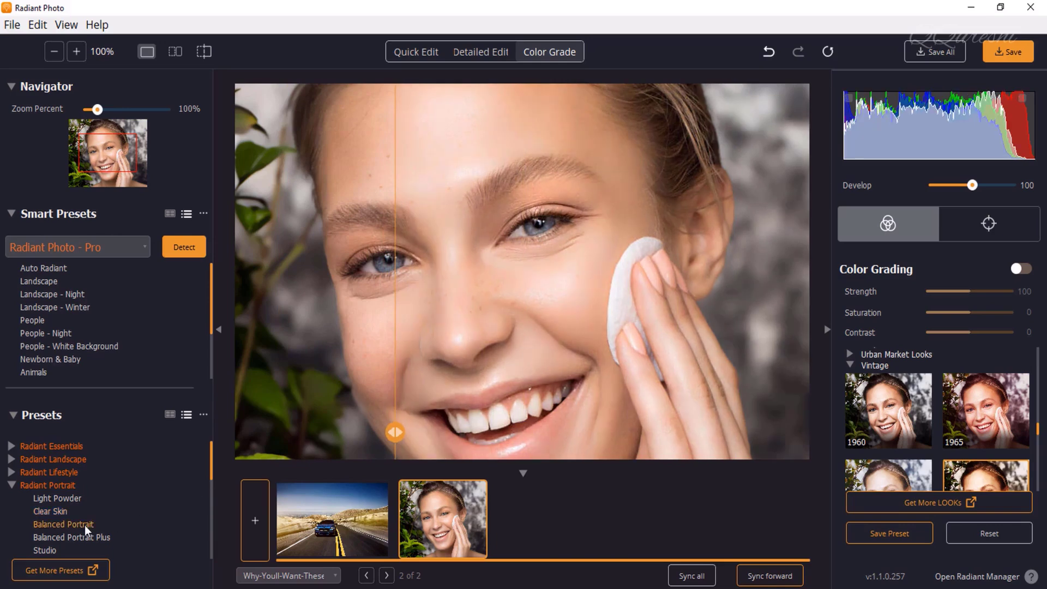
pyautogui.moveTo(211, 454); pyautogui.dragTo(208, 476)
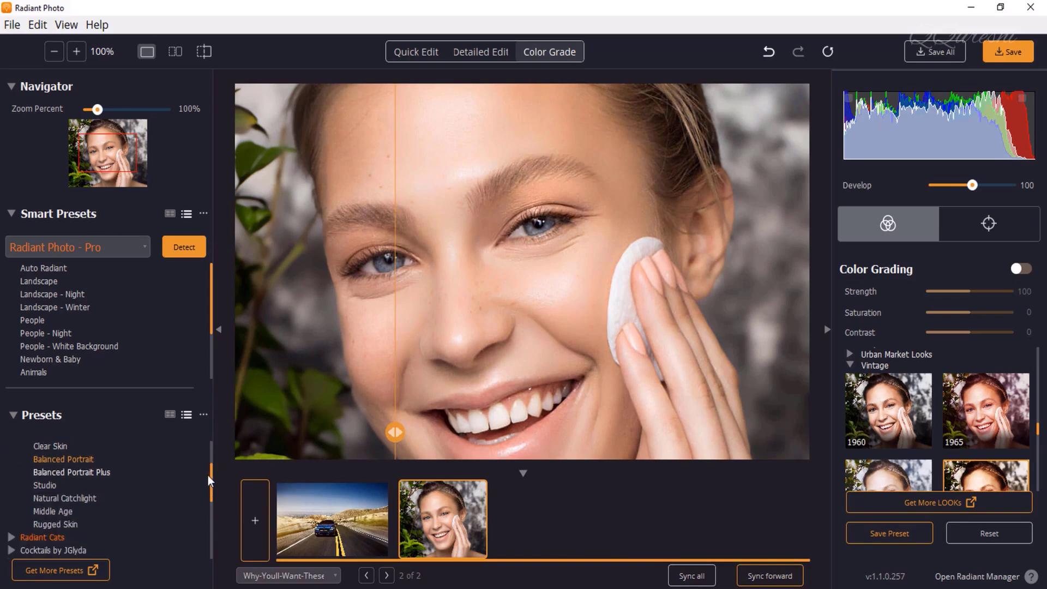
pyautogui.click(75, 473)
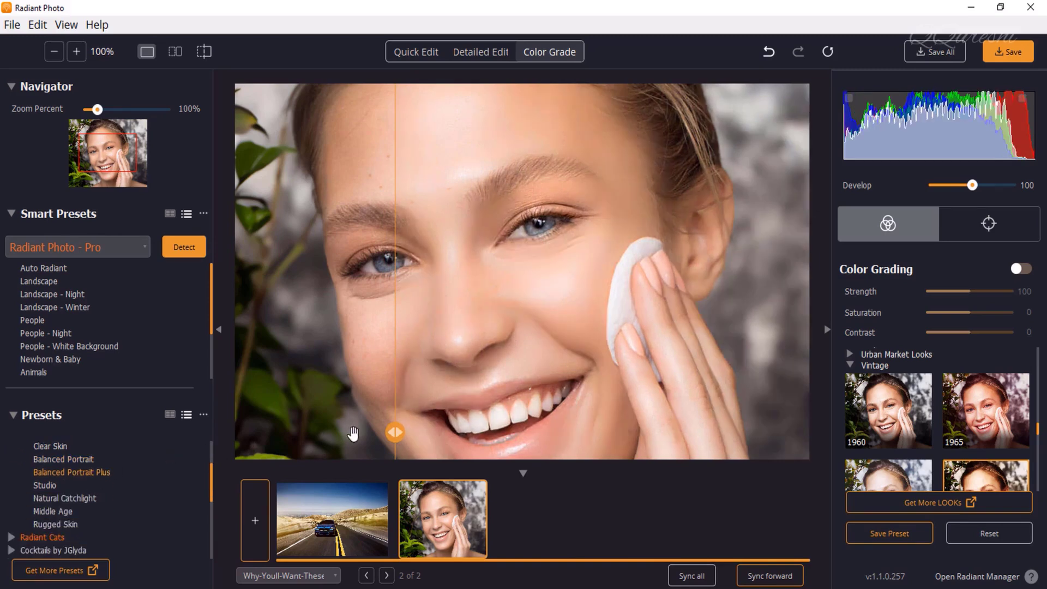
pyautogui.moveTo(404, 433); pyautogui.dragTo(314, 397)
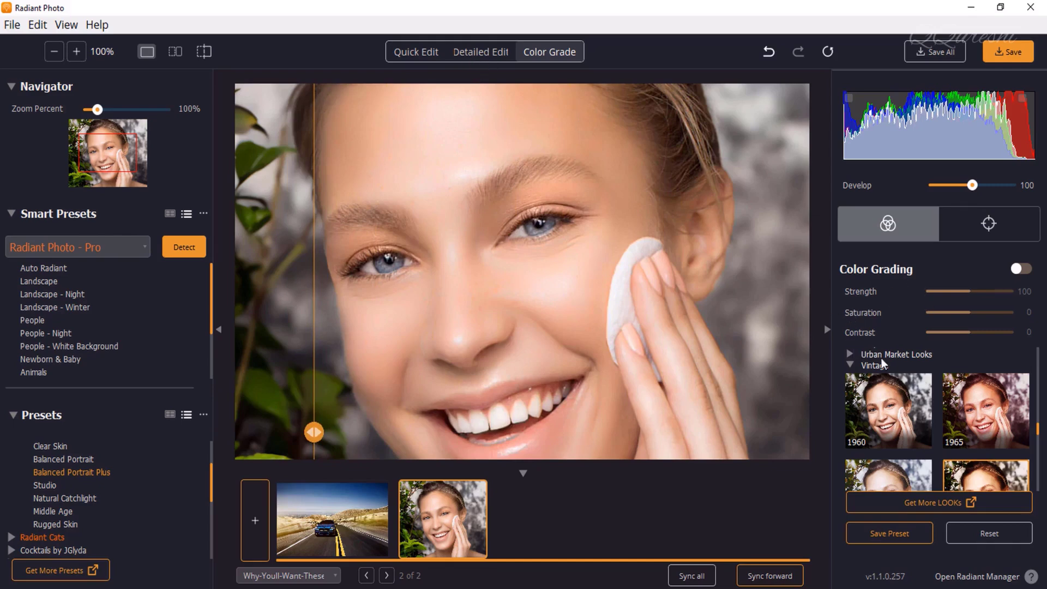
# - Collapse the Vintage looks and show the graduated filter settings for the portrait
pyautogui.click(851, 365)
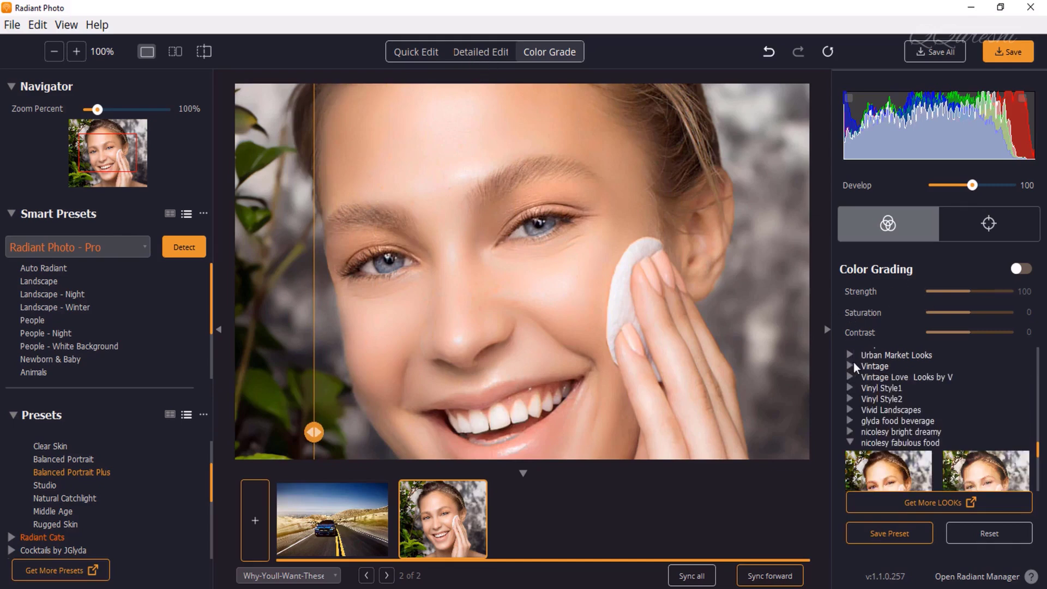
pyautogui.click(984, 227)
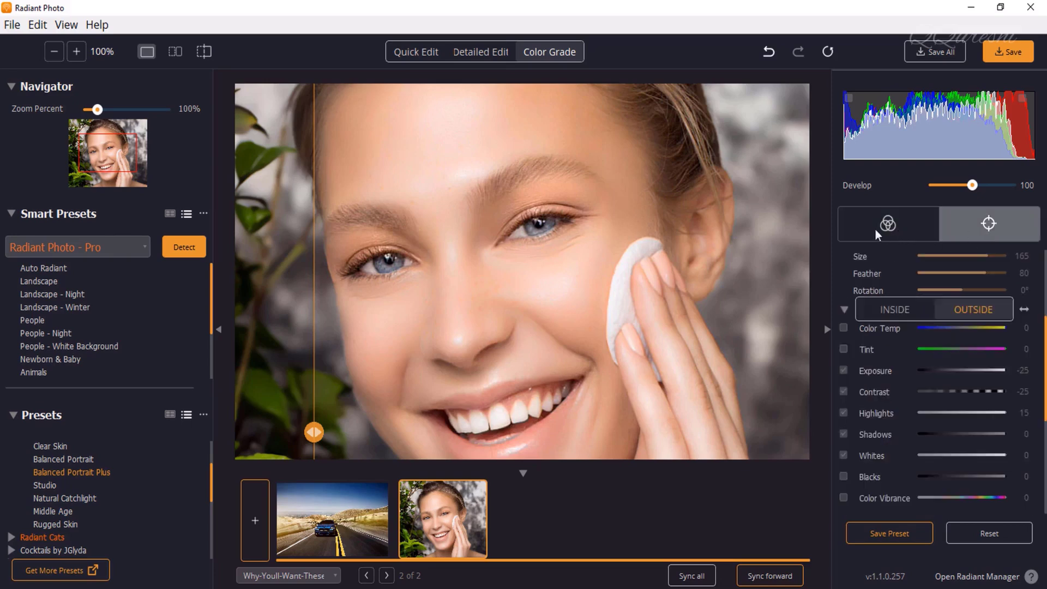
# - Switch to the portrait retouching settings in Detailed Edit and raise Eye Enhance to 79 for the woman's eyes
pyautogui.click(891, 225)
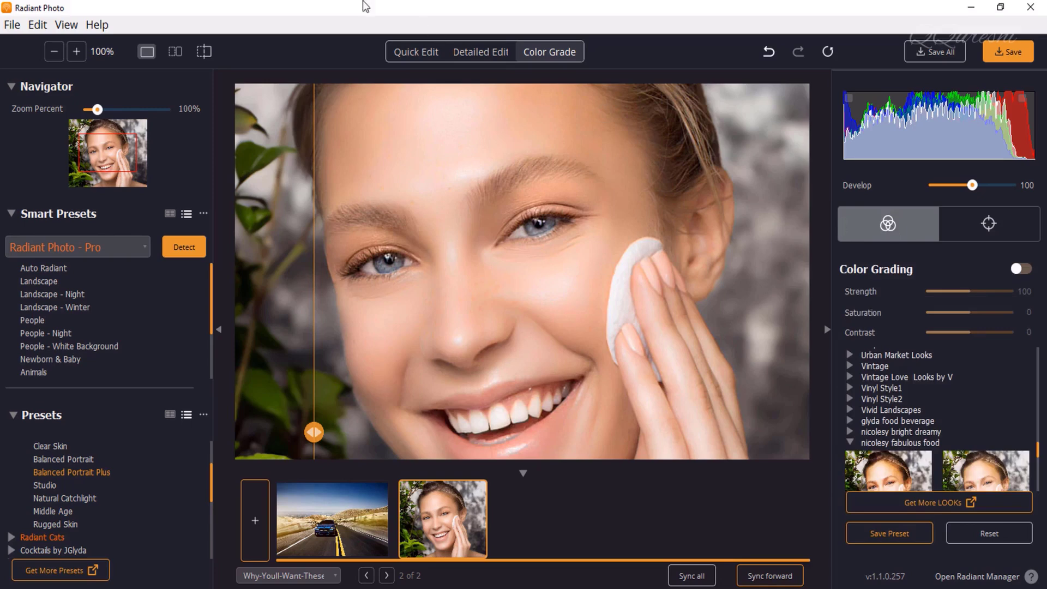
pyautogui.click(485, 48)
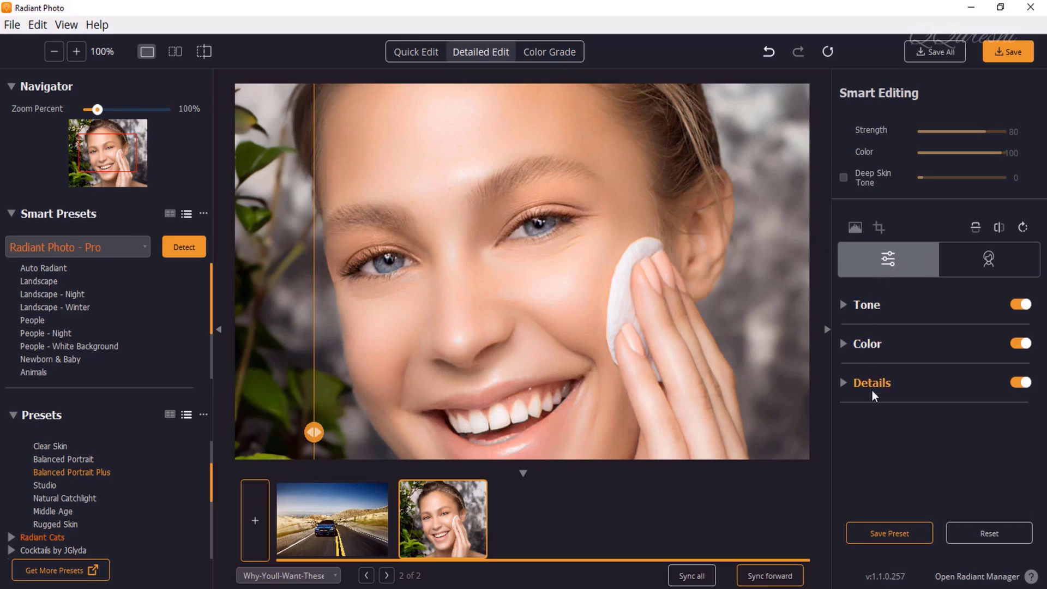
pyautogui.click(988, 261)
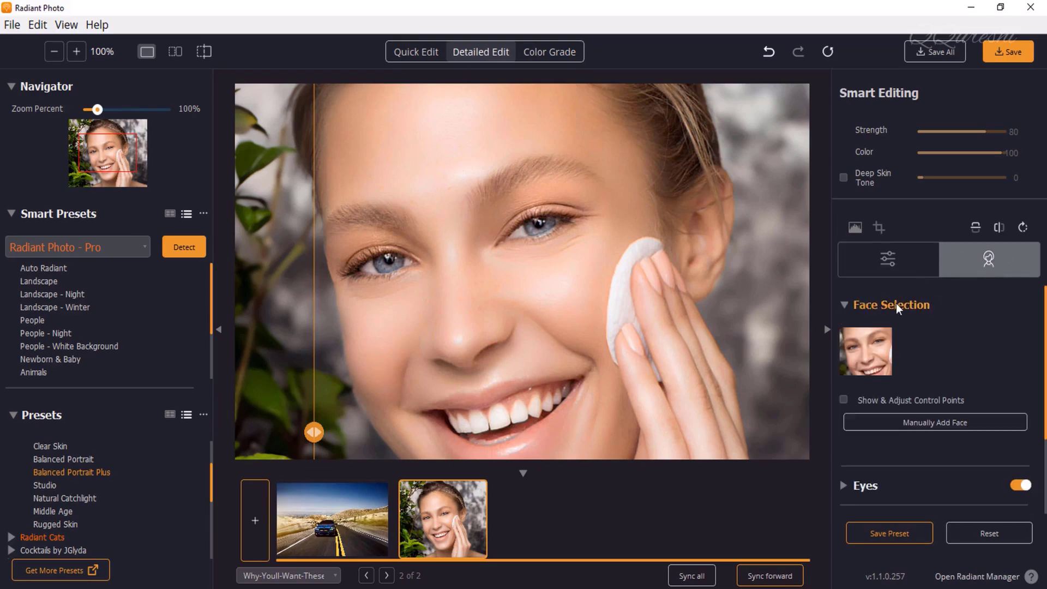
pyautogui.click(844, 304)
pyautogui.click(844, 344)
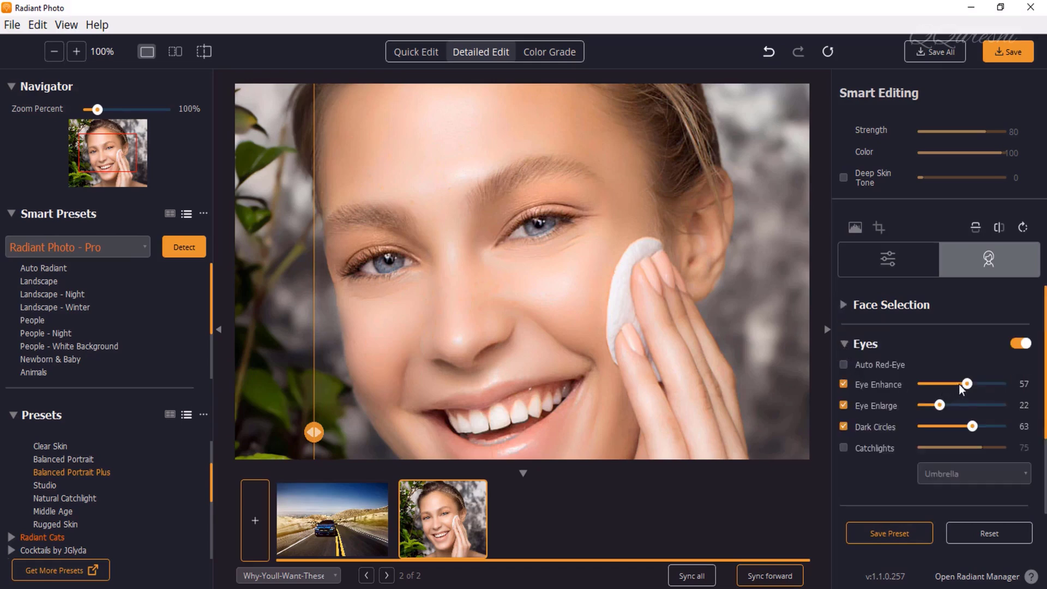
pyautogui.moveTo(969, 385); pyautogui.dragTo(981, 387)
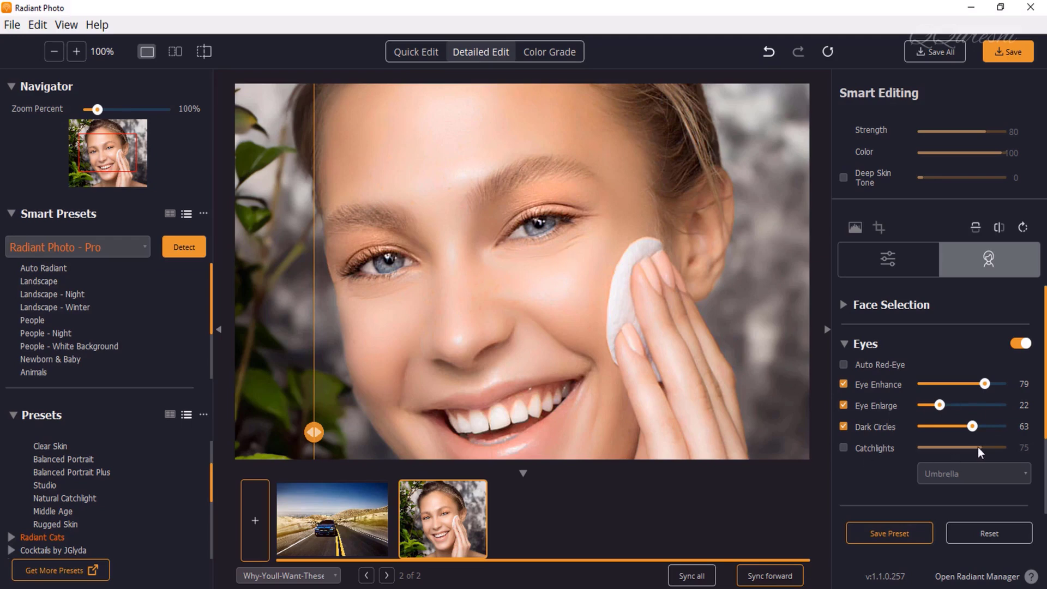
pyautogui.click(845, 346)
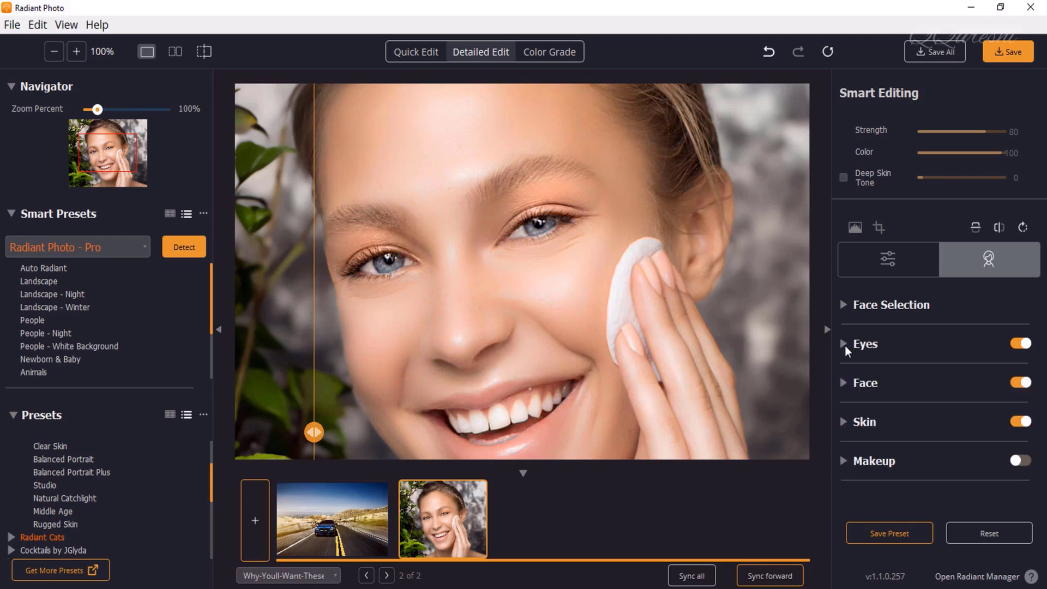
# - Set Teeth Whitening to 95 in the Face settings and shift the before/after divider slightly toward the face
pyautogui.click(843, 384)
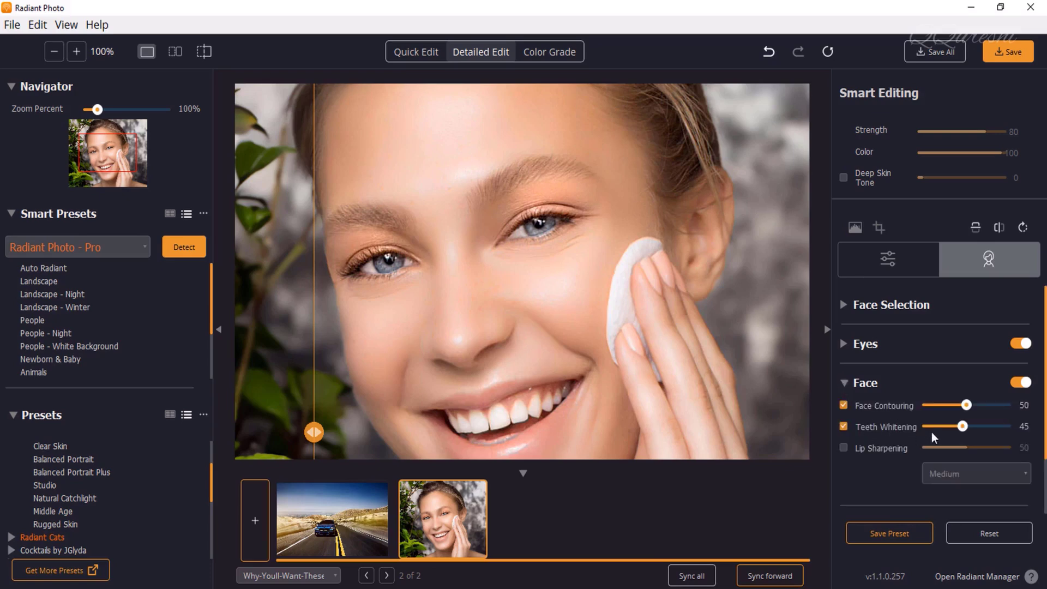
pyautogui.moveTo(967, 427); pyautogui.dragTo(1001, 430)
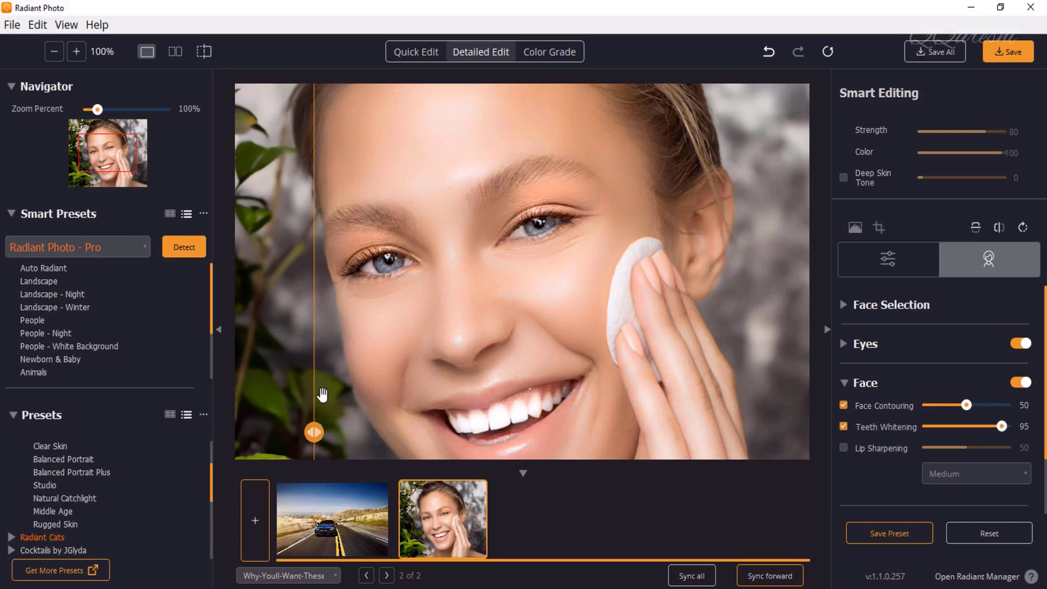
pyautogui.moveTo(314, 431)
pyautogui.mouseDown()
pyautogui.moveTo(596, 433)
pyautogui.moveTo(335, 434)
pyautogui.mouseUp()
pyautogui.click(849, 384)
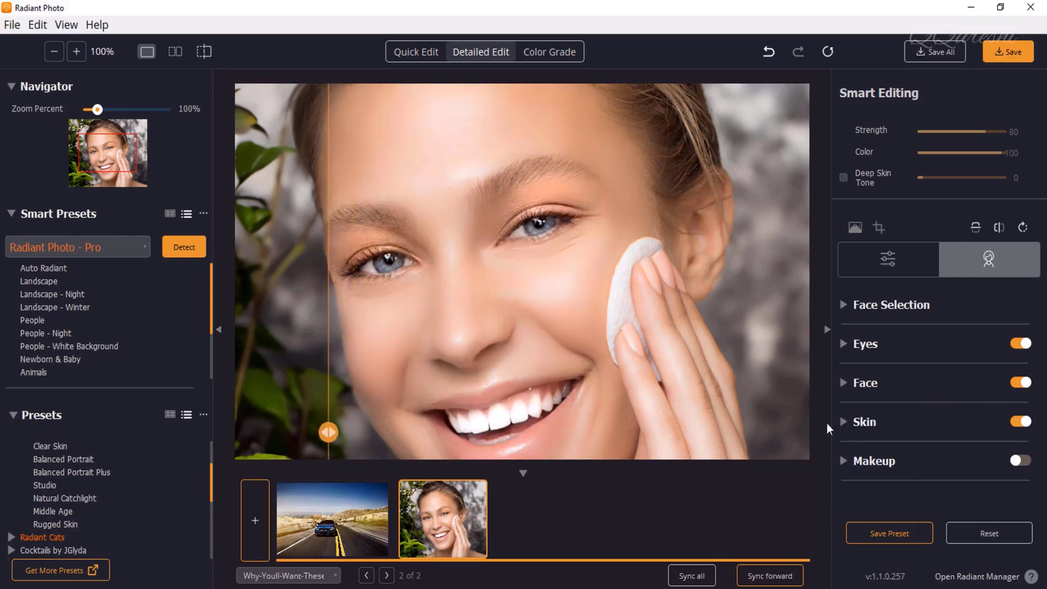
# - In the Skin settings, set Smooth to 48, Blemish Removal to 73 and Shine Removal to 63
pyautogui.click(841, 425)
pyautogui.moveTo(967, 446)
pyautogui.mouseDown()
pyautogui.moveTo(906, 450)
pyautogui.moveTo(962, 449)
pyautogui.mouseUp()
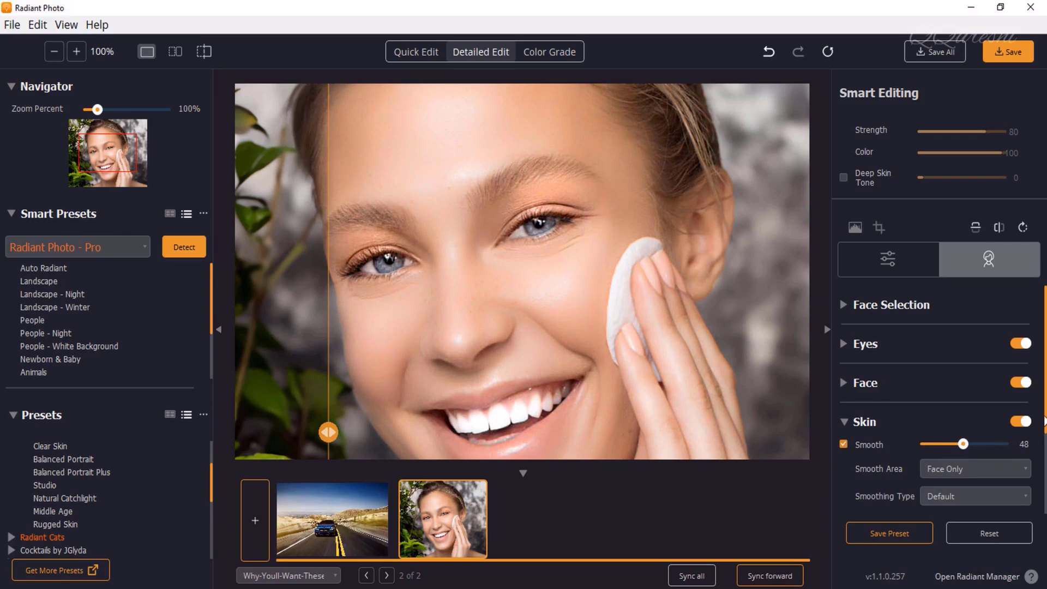
pyautogui.scroll(-1, 1045, 431)
pyautogui.scroll(-3, 1045, 431)
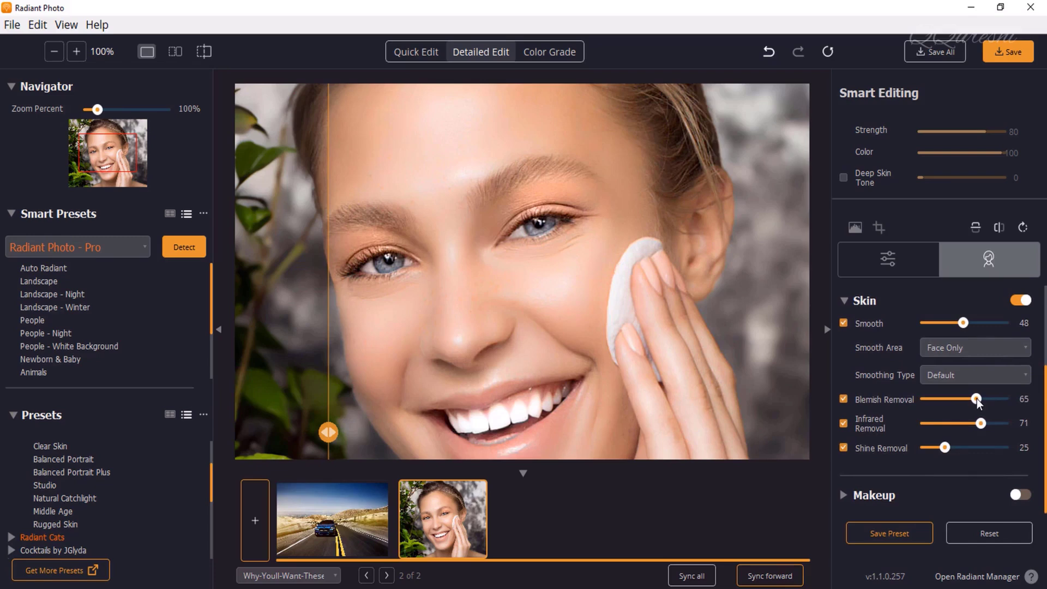
pyautogui.moveTo(977, 402)
pyautogui.mouseDown()
pyautogui.moveTo(898, 409)
pyautogui.moveTo(985, 411)
pyautogui.mouseUp()
pyautogui.moveTo(945, 448); pyautogui.dragTo(974, 456)
# - Sweep the before/after divider across the face and back to compare the skin retouching, and collapse the Skin settings
pyautogui.moveTo(329, 430); pyautogui.dragTo(671, 401)
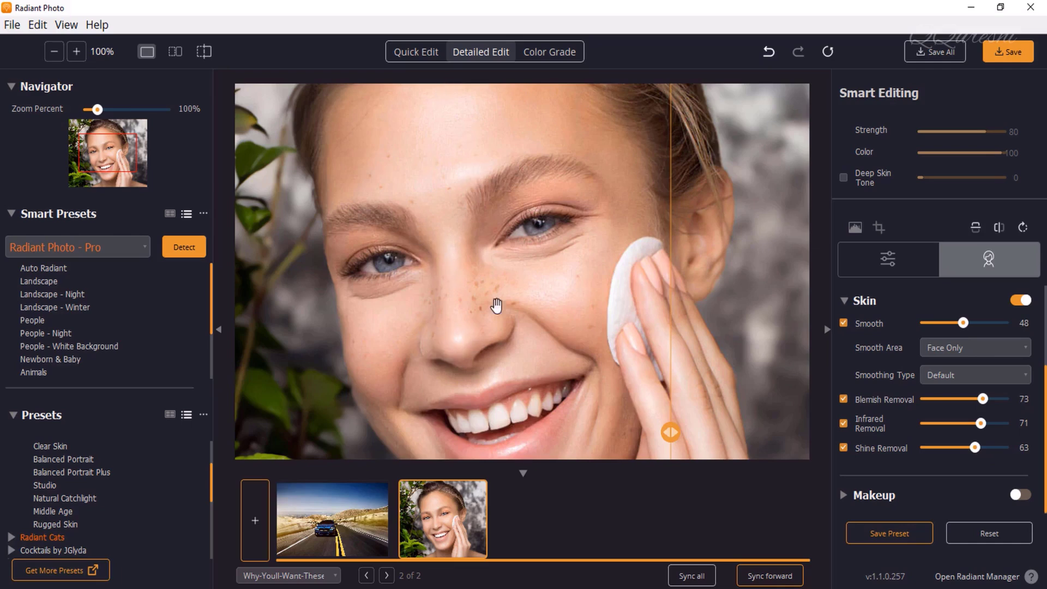
pyautogui.moveTo(670, 433); pyautogui.dragTo(317, 425)
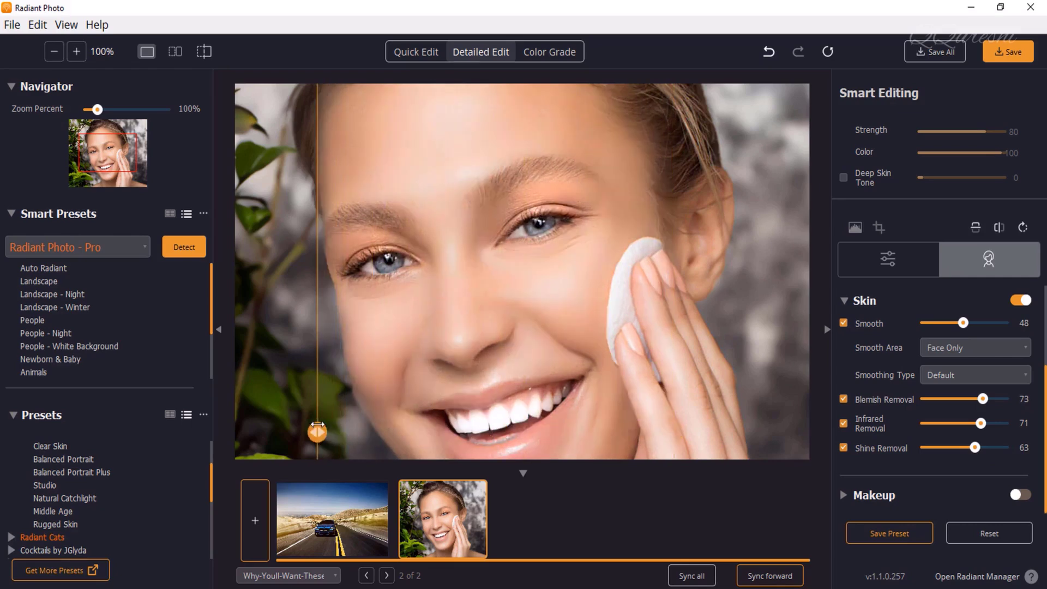
pyautogui.click(844, 299)
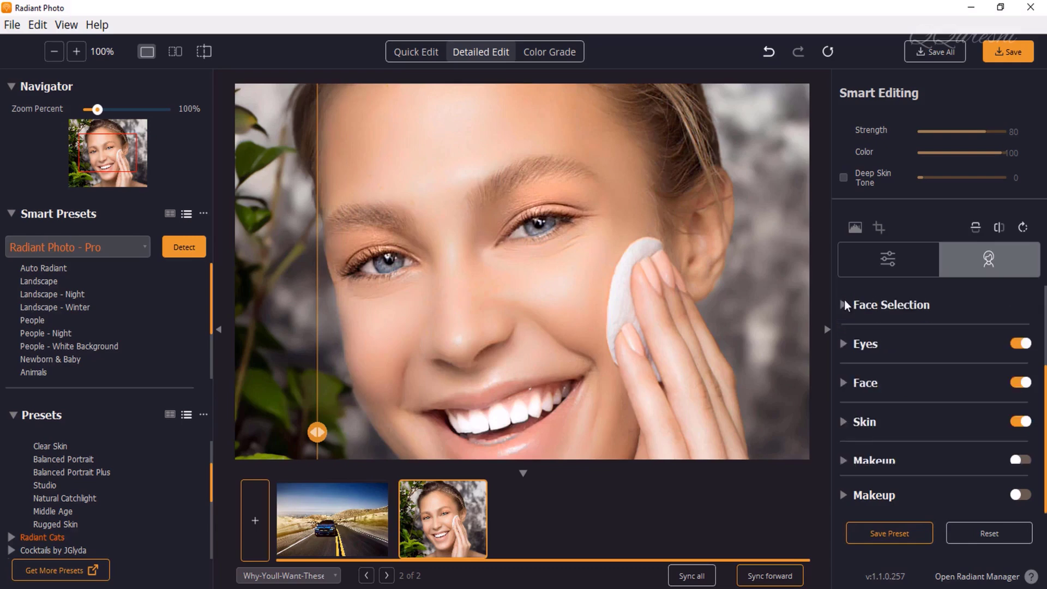
# - Turn on Blush in the Makeup settings and move the before/after divider off the face to check both cheeks
pyautogui.click(843, 460)
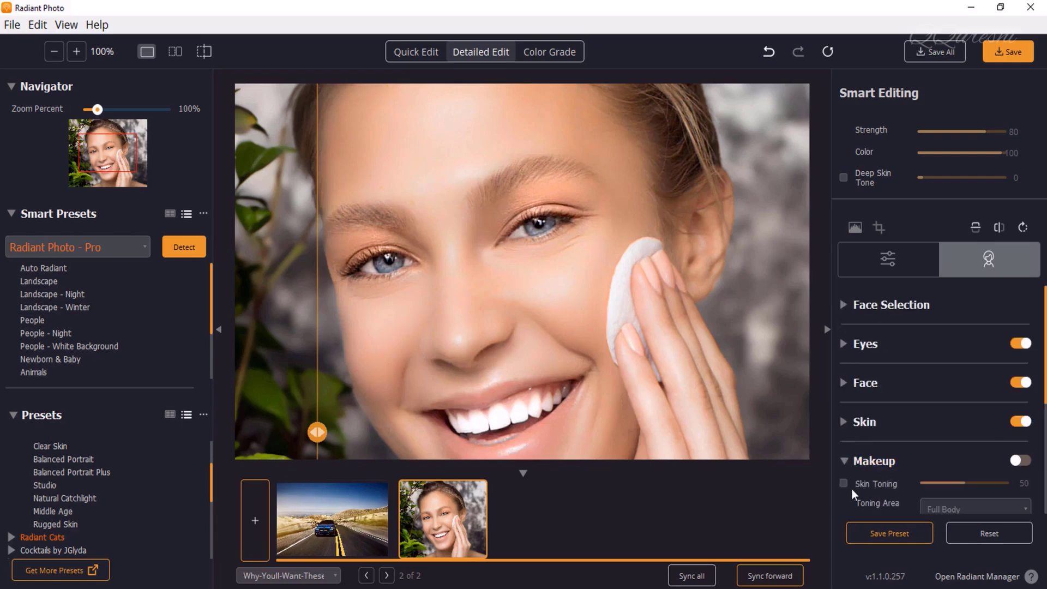
pyautogui.scroll(-3, 994, 442)
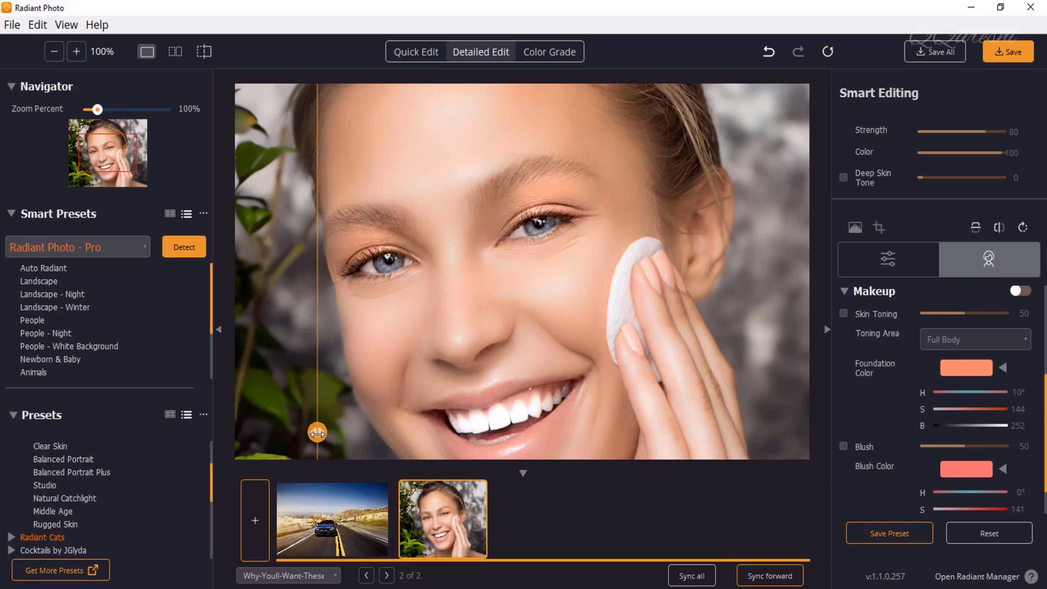
pyautogui.moveTo(316, 431); pyautogui.dragTo(473, 429)
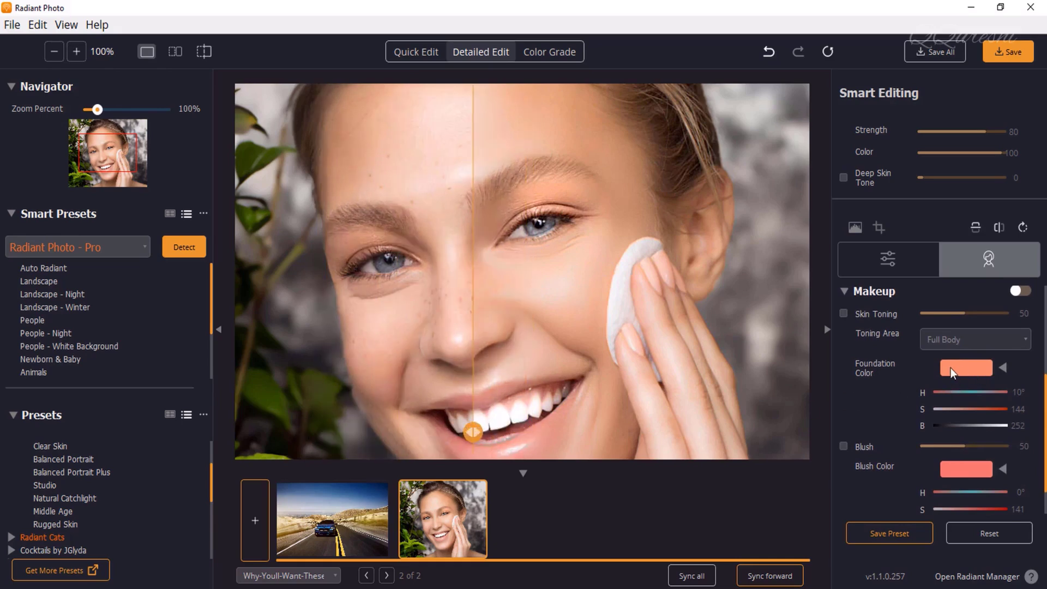
pyautogui.click(844, 446)
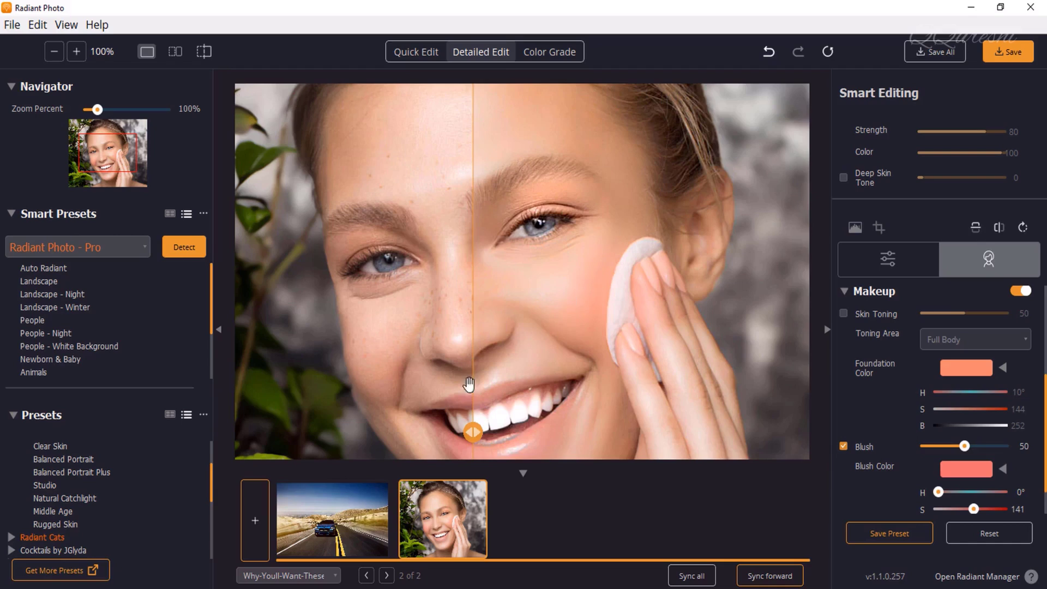
pyautogui.moveTo(472, 433); pyautogui.dragTo(298, 432)
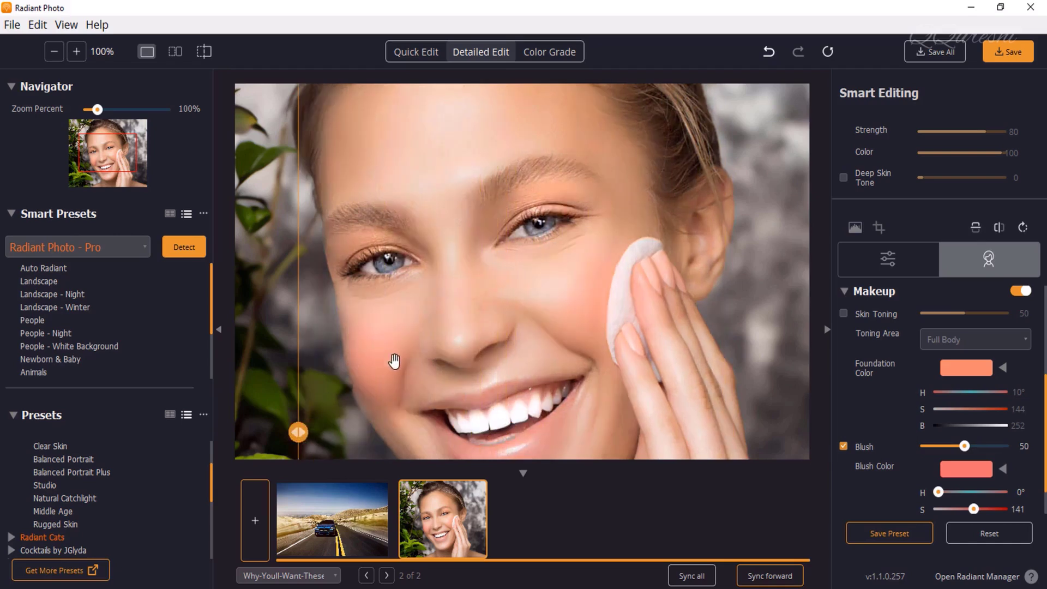
pyautogui.scroll(-1, 1045, 409)
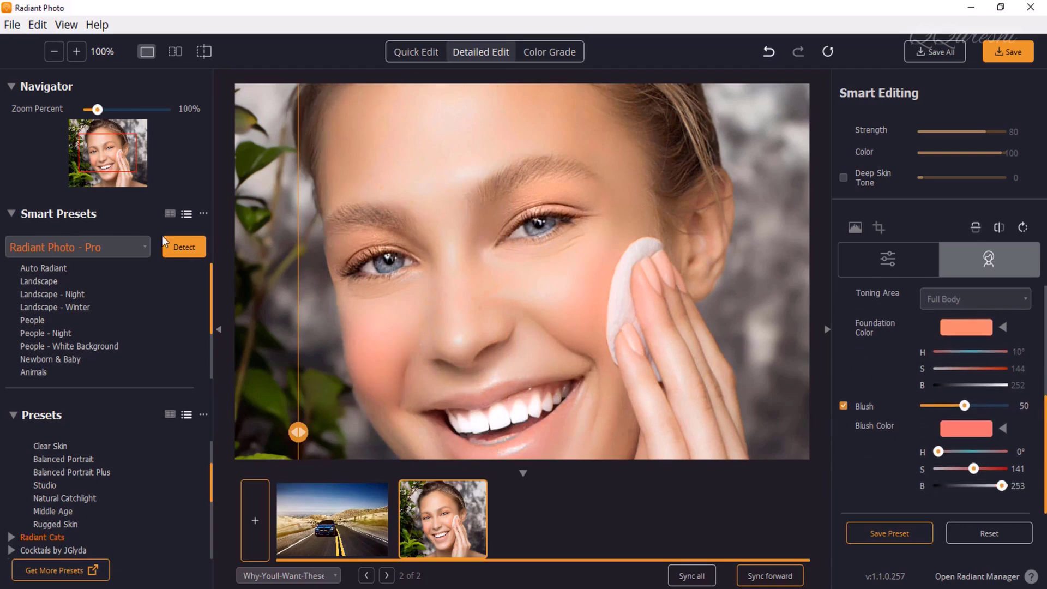
# - Zoom out to 54% to see the whole portrait, and view and close the About Radiant Photo information
pyautogui.click(53, 52)
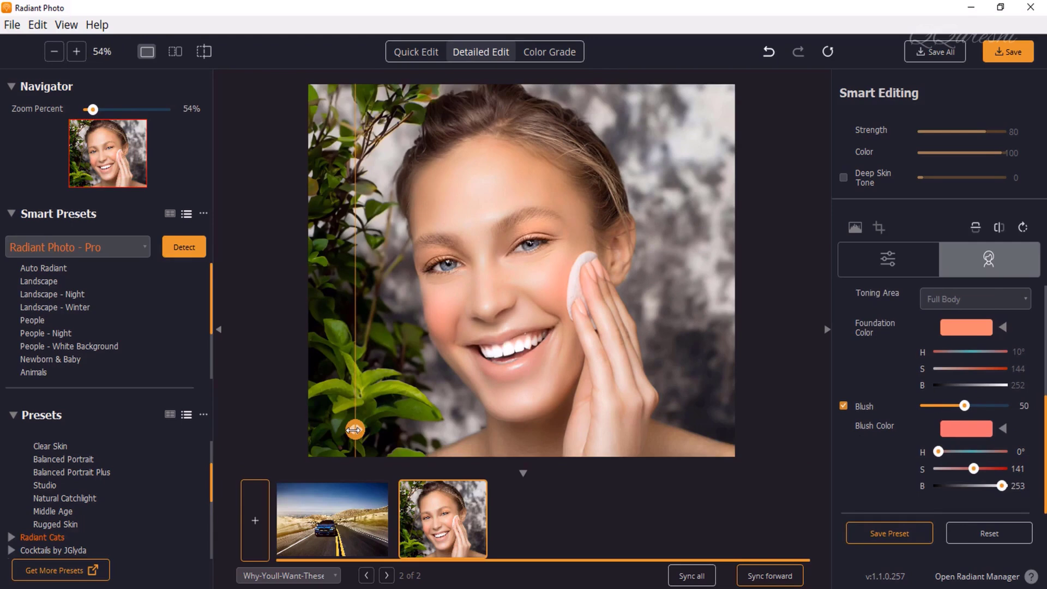
pyautogui.moveTo(354, 430)
pyautogui.mouseDown()
pyautogui.moveTo(681, 430)
pyautogui.moveTo(342, 430)
pyautogui.mouseUp()
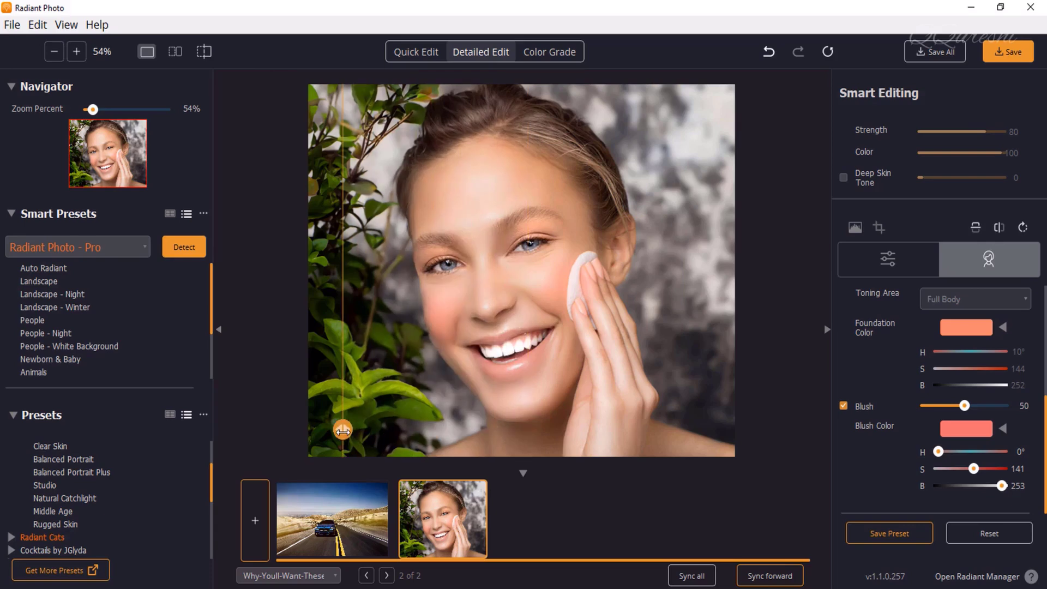
pyautogui.click(98, 24)
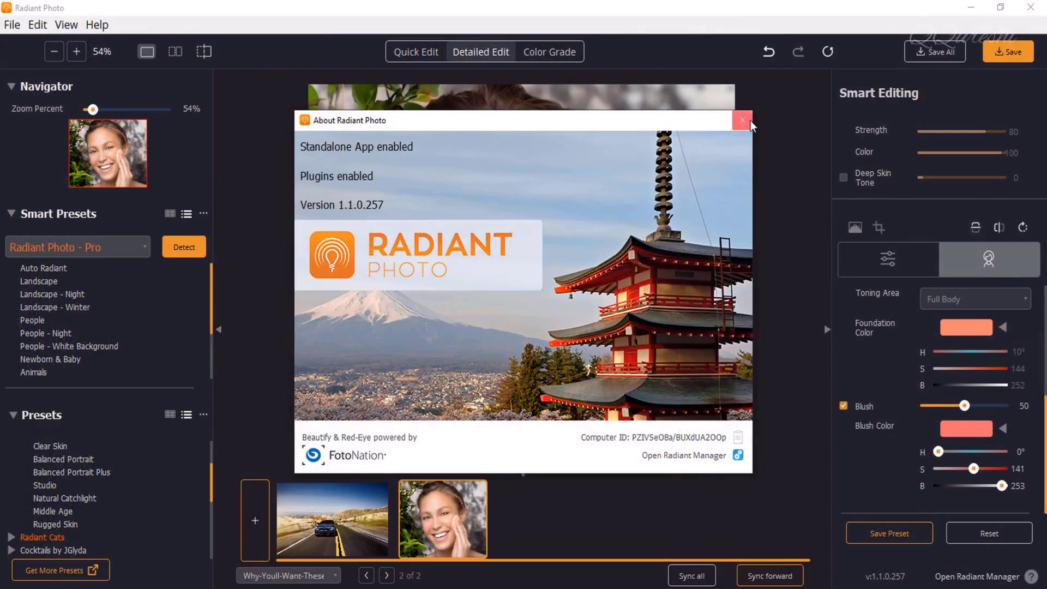
pyautogui.click(429, 118)
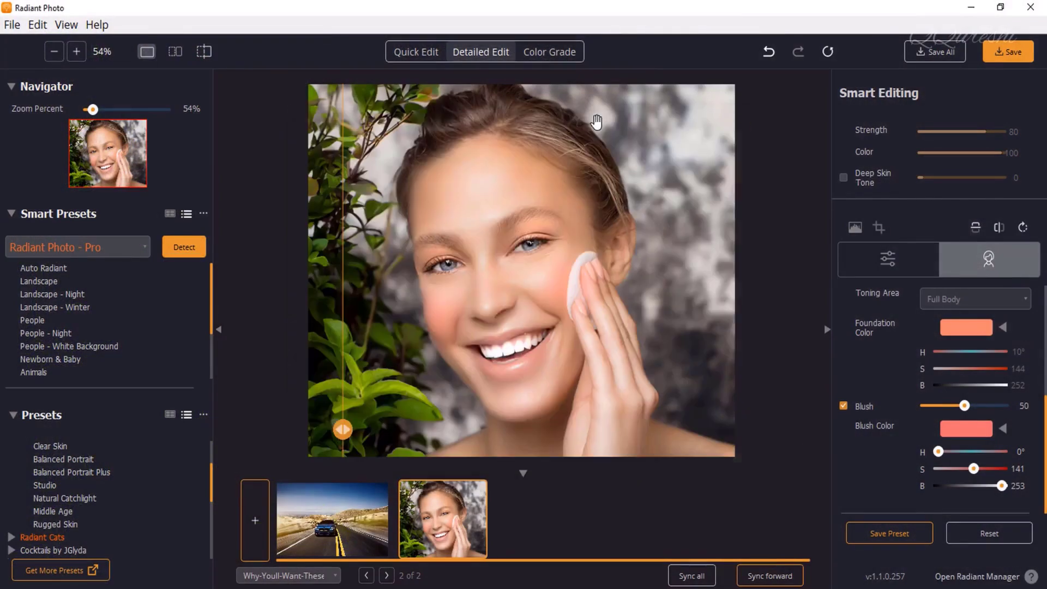
# - Switch to the car photo, compare it with the original by moving the divider onto the car, and return to the portrait
pyautogui.click(380, 490)
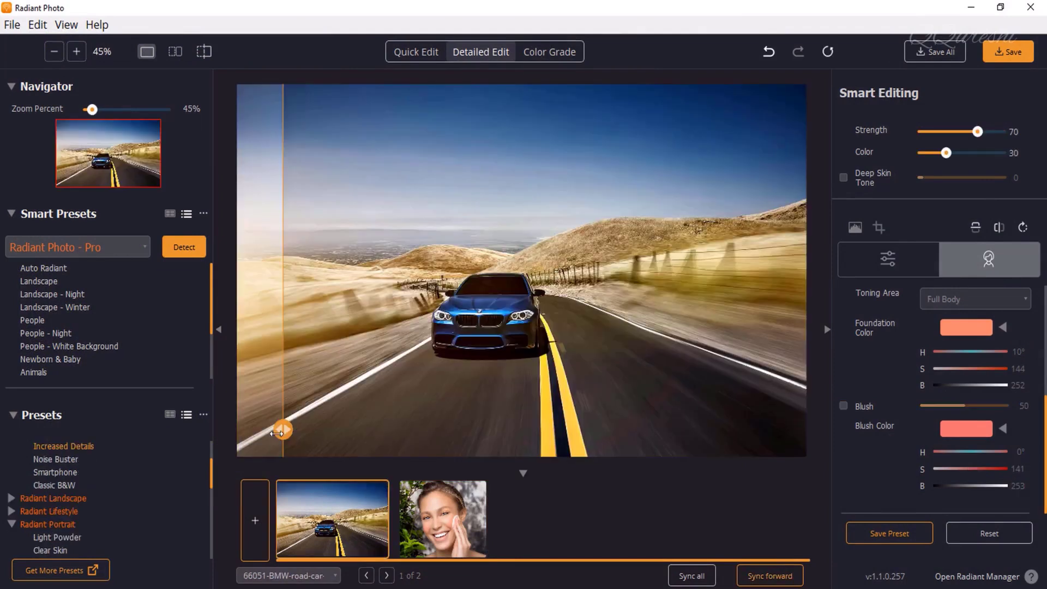
pyautogui.moveTo(281, 429); pyautogui.dragTo(500, 430)
pyautogui.click(458, 507)
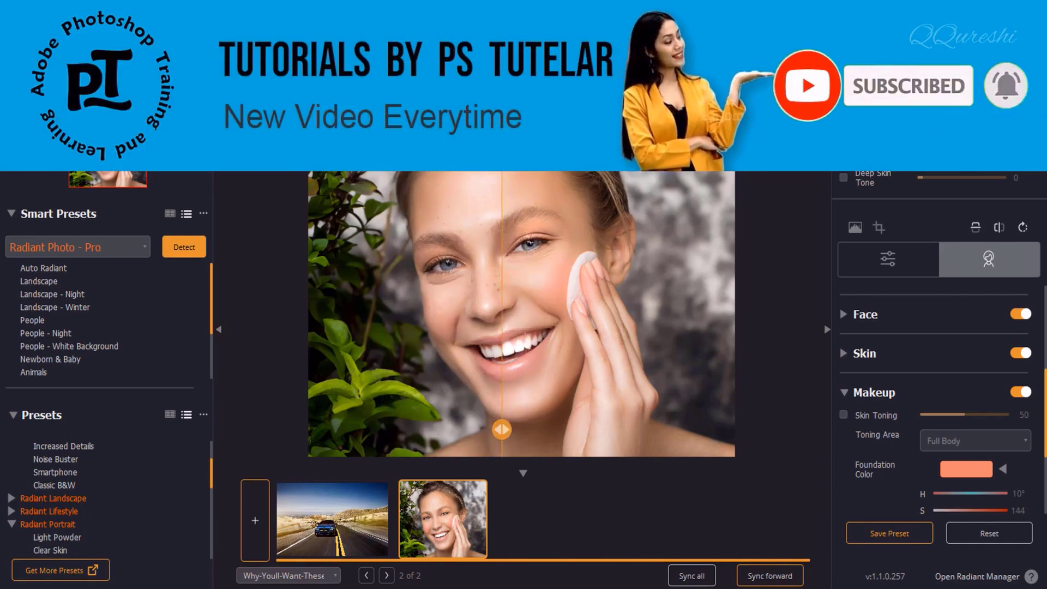